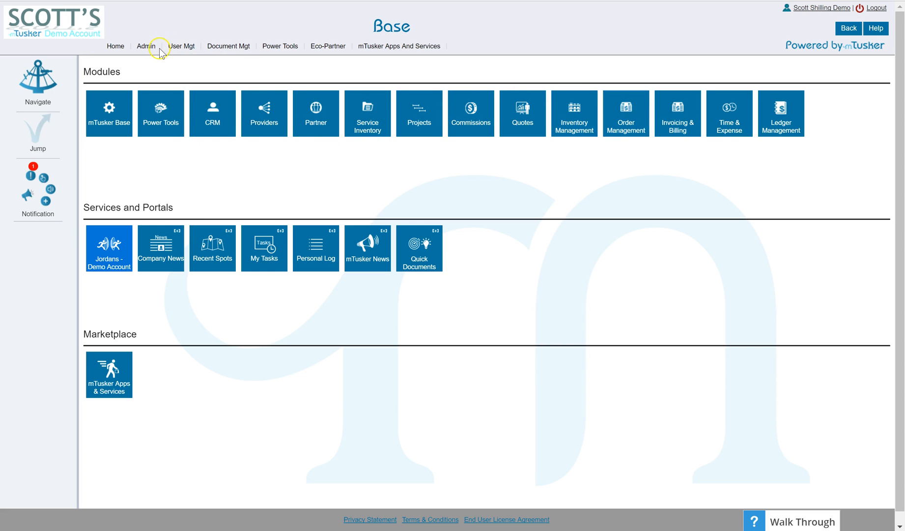
Bring up the User Mgt dropdown from the mTusker Base home page.
mouse_move(170, 47)
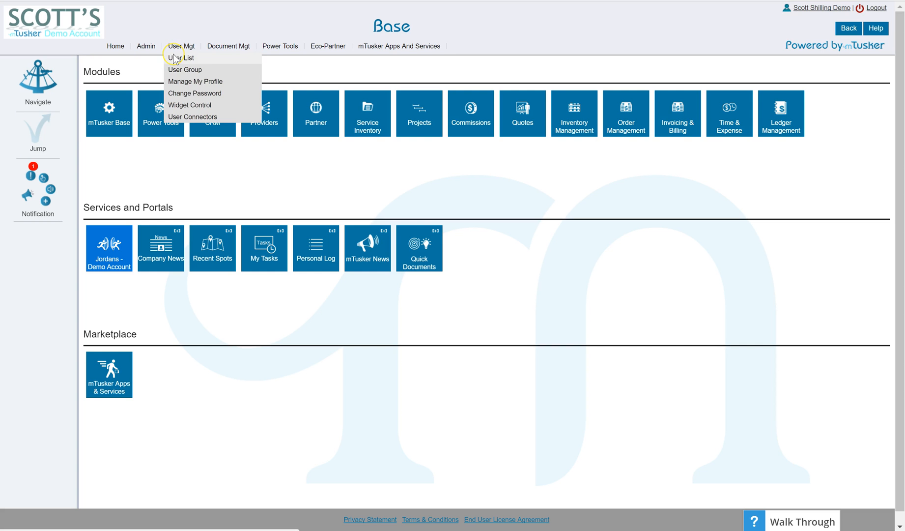
Open the User List and the top user's Module List.
left_click(175, 58)
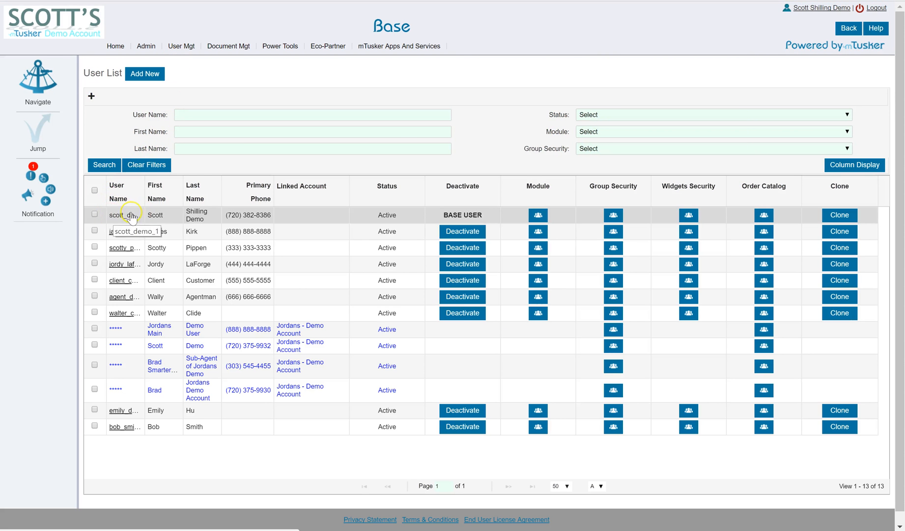
left_click(538, 215)
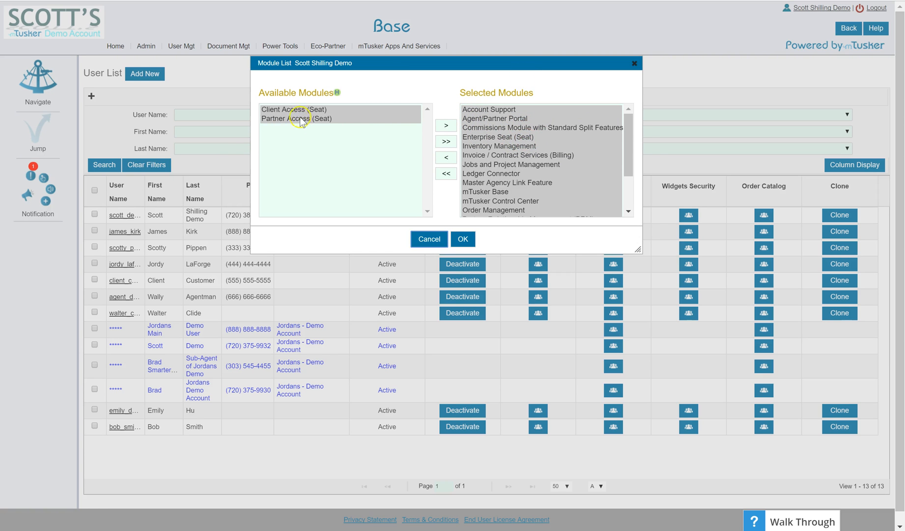
scroll(481, 118, "down", 3)
scroll(483, 130, "up", 3)
Move Inventory Management to Available Modules and back, then cancel without saving.
left_click(476, 146)
left_click(446, 157)
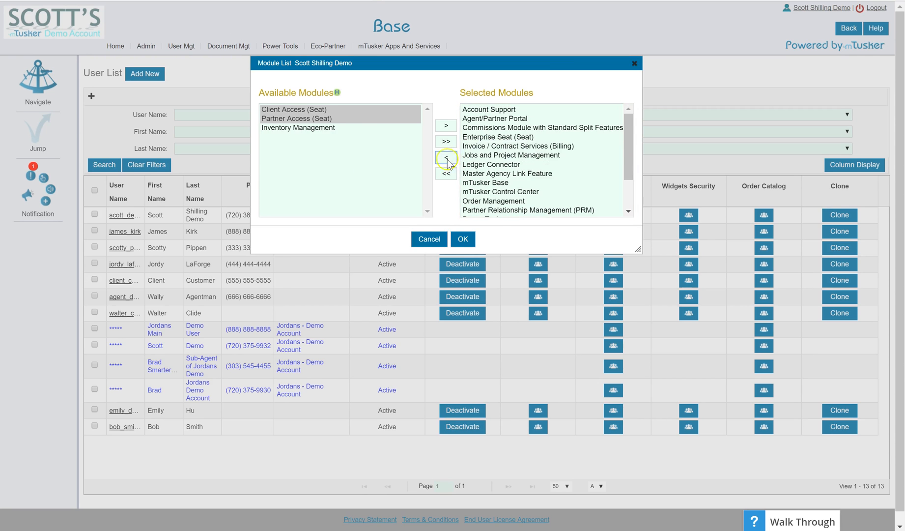
left_click(342, 128)
left_click(446, 125)
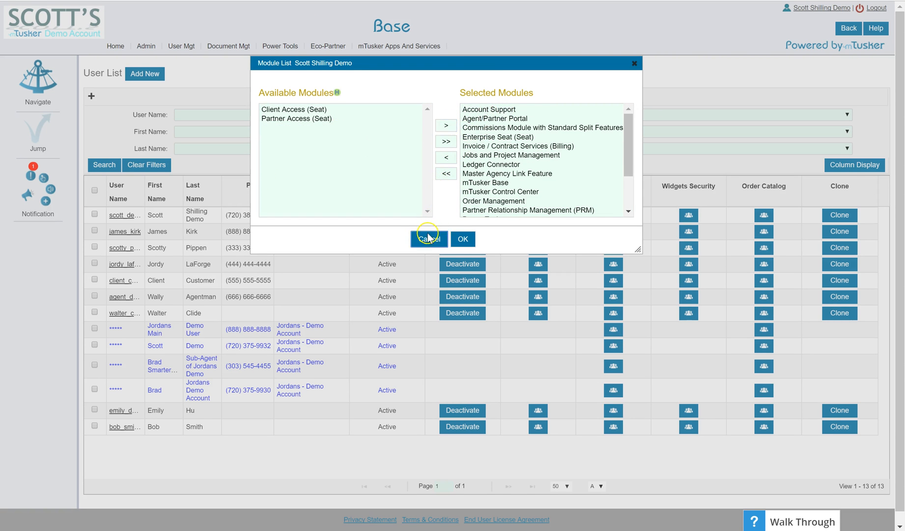
left_click(429, 238)
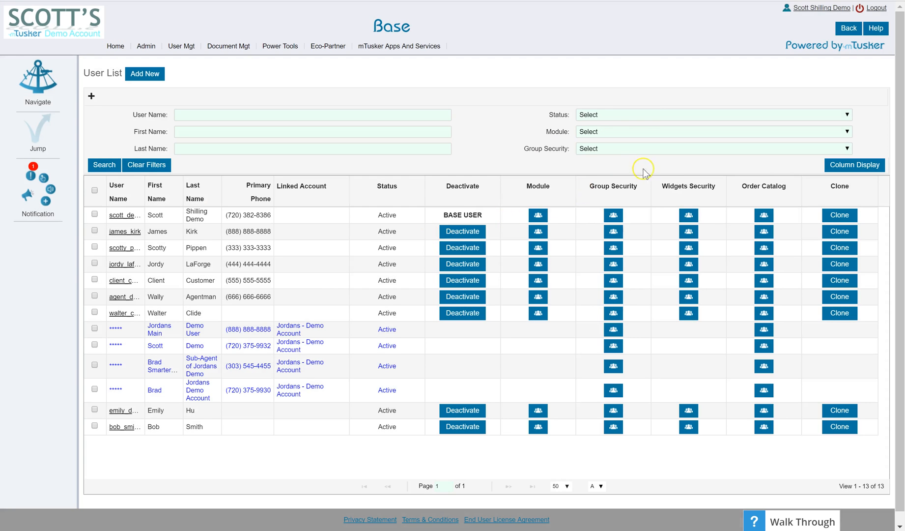
left_click(614, 214)
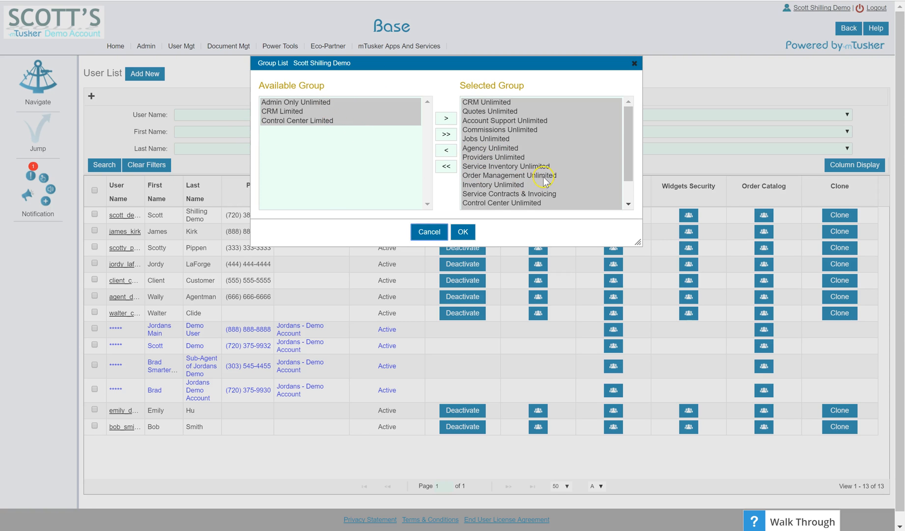
left_click(429, 233)
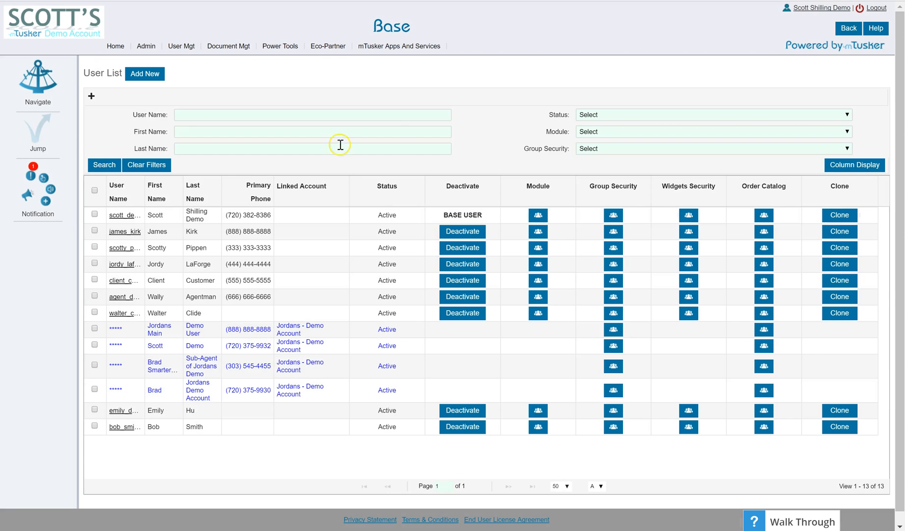
Open Admin > Group Security and scroll through the list of security groups.
mouse_move(162, 49)
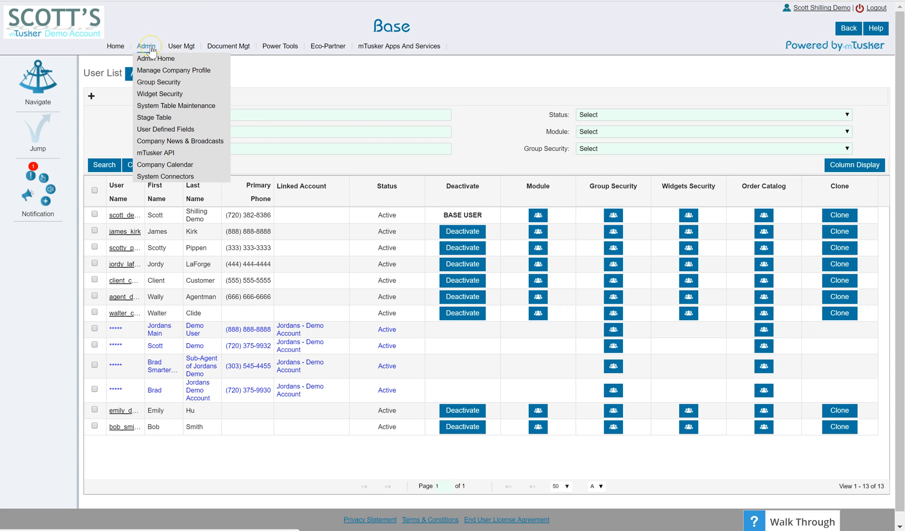
left_click(147, 83)
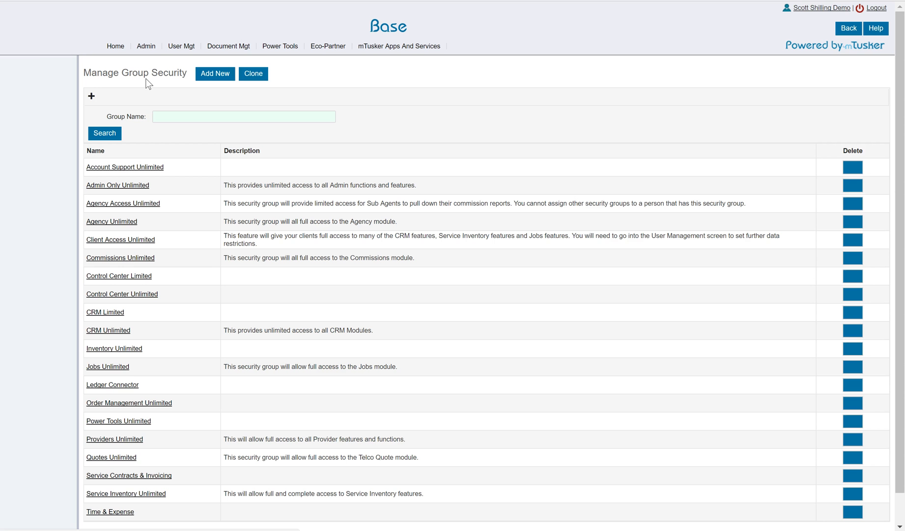
scroll(50, 204, "down", 2)
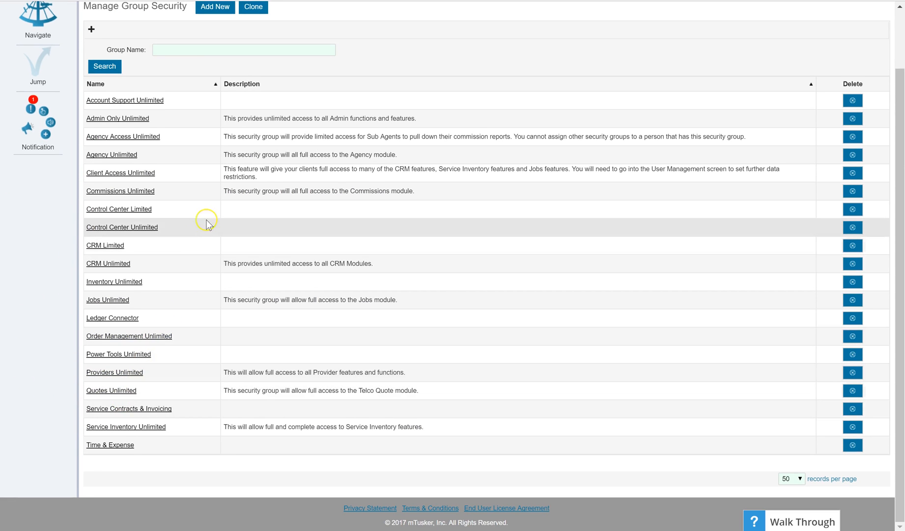
scroll(204, 218, "up", 2)
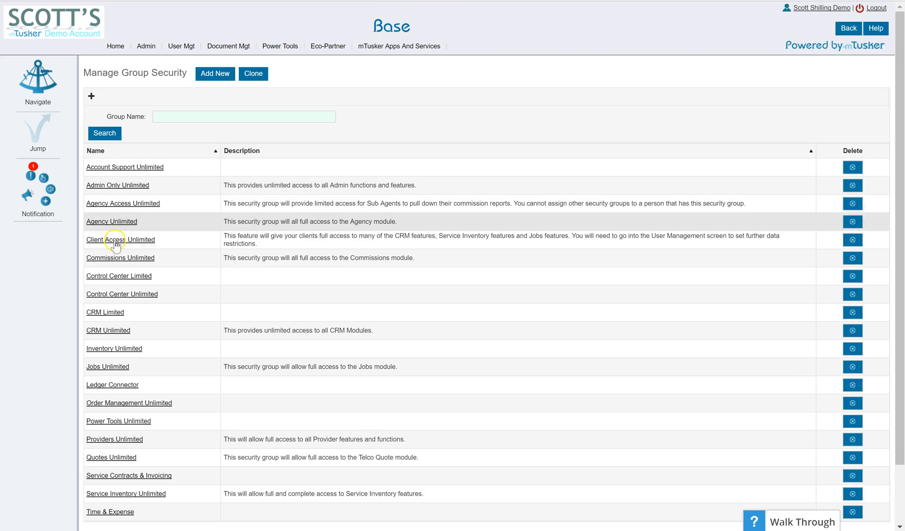
left_click(110, 330)
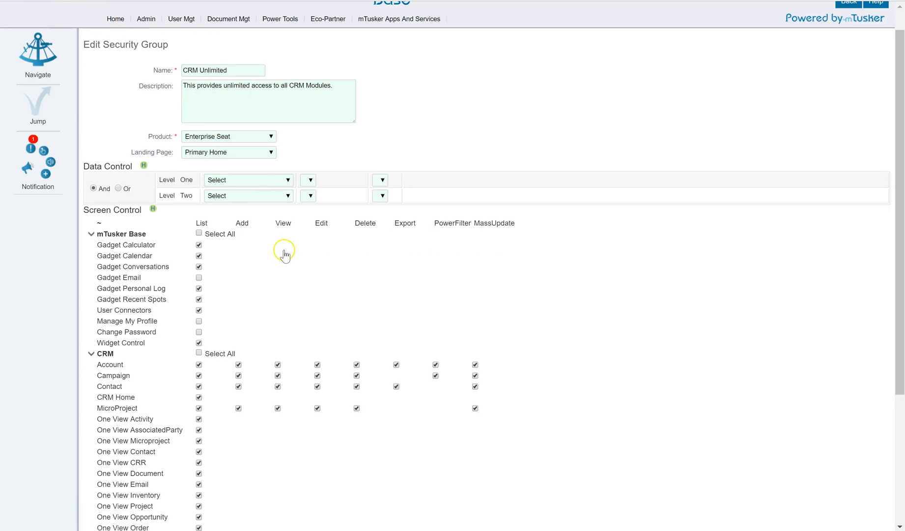
scroll(283, 253, "down", 3)
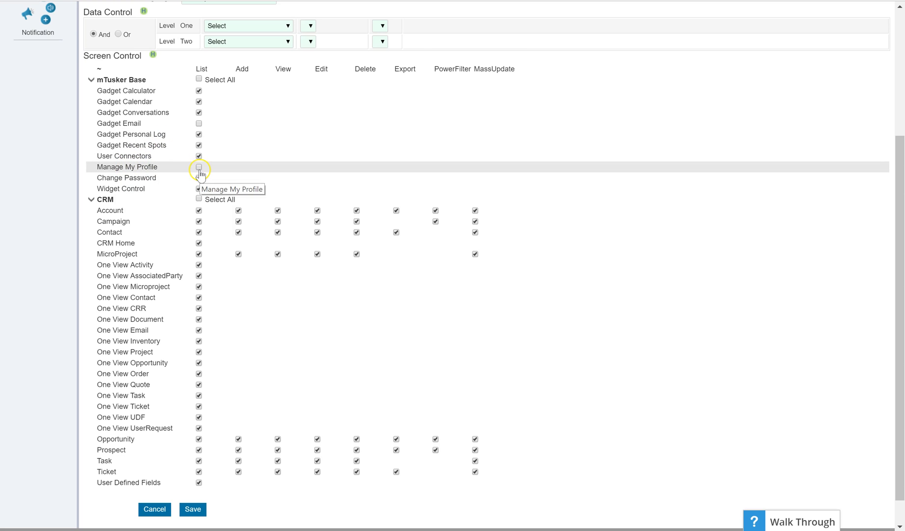
scroll(172, 134, "up", 1)
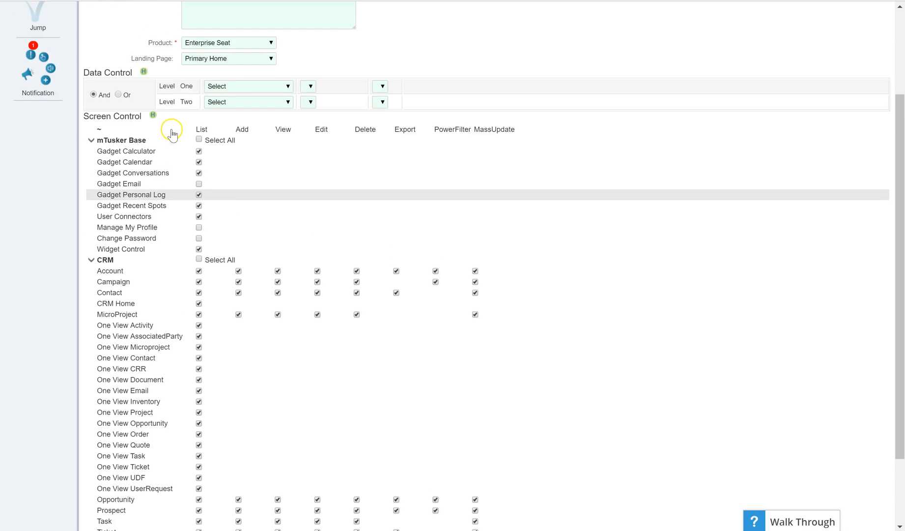
scroll(172, 133, "up", 1)
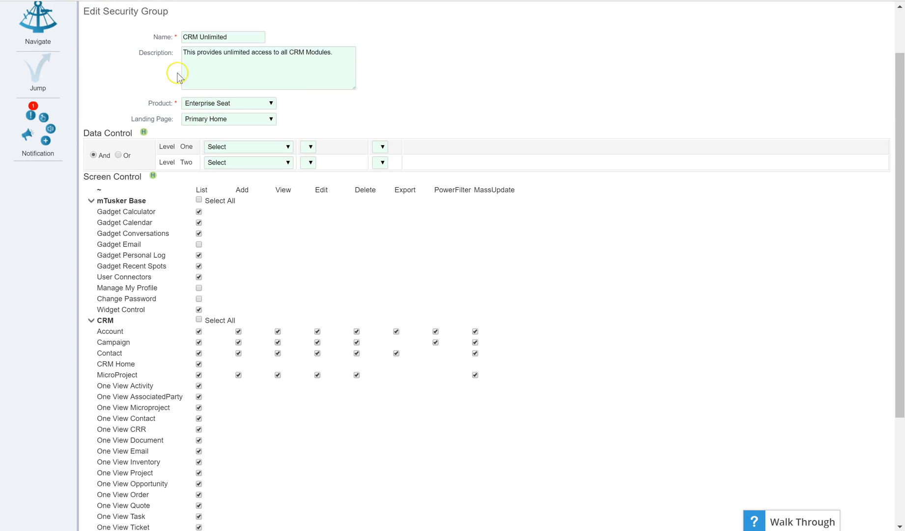
scroll(305, 76, "up", 1)
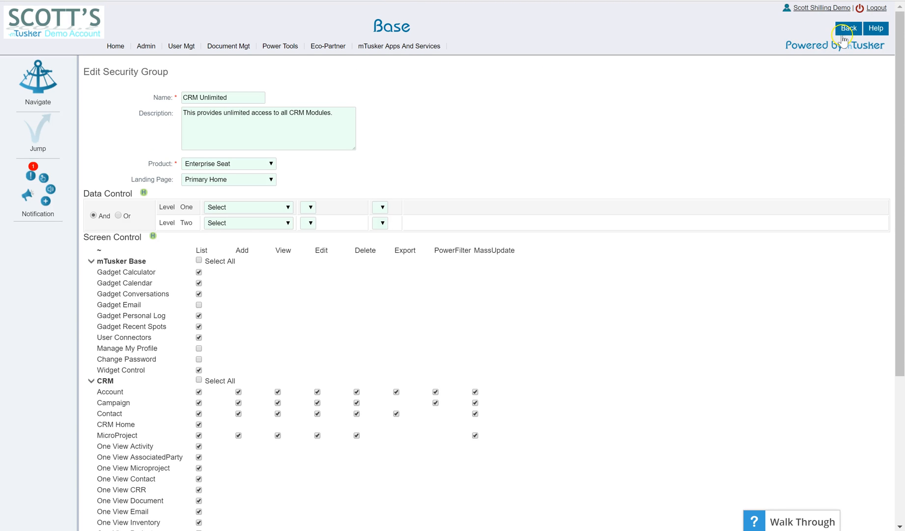
left_click(848, 28)
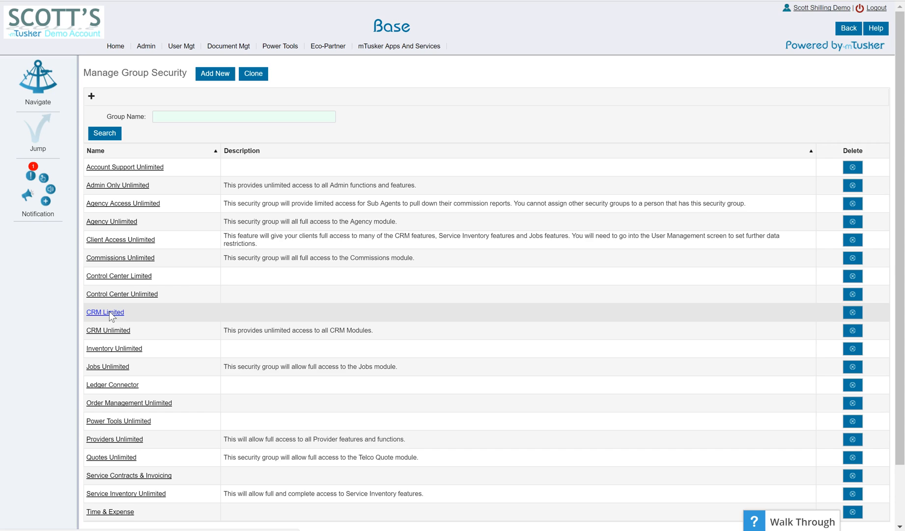
Open the CRM Limited group for editing and scroll through its module permissions.
left_click(109, 311)
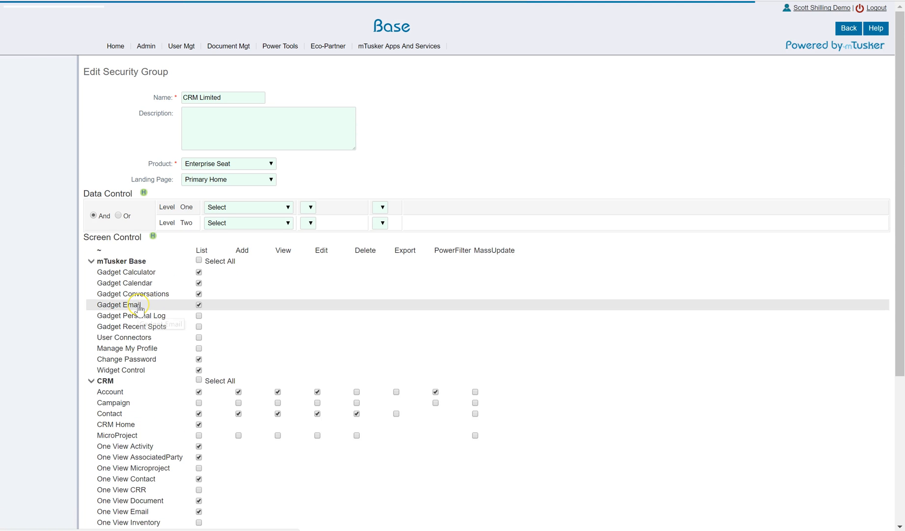
scroll(142, 308, "down", 4)
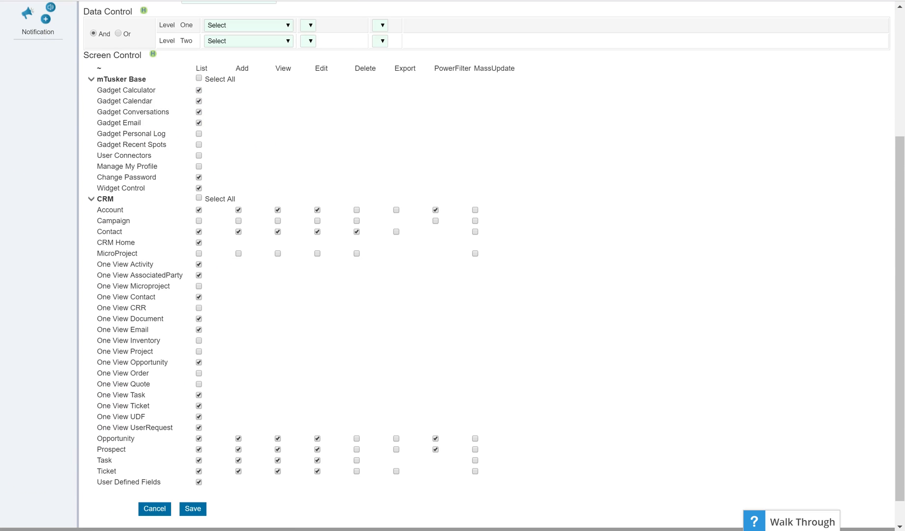
scroll(256, 147, "up", 4)
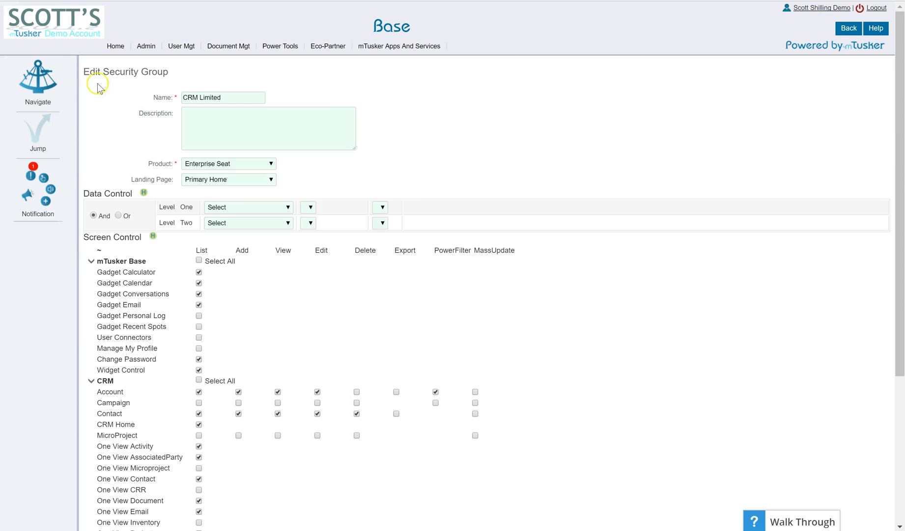
left_click(43, 87)
scroll(390, 271, "down", 3)
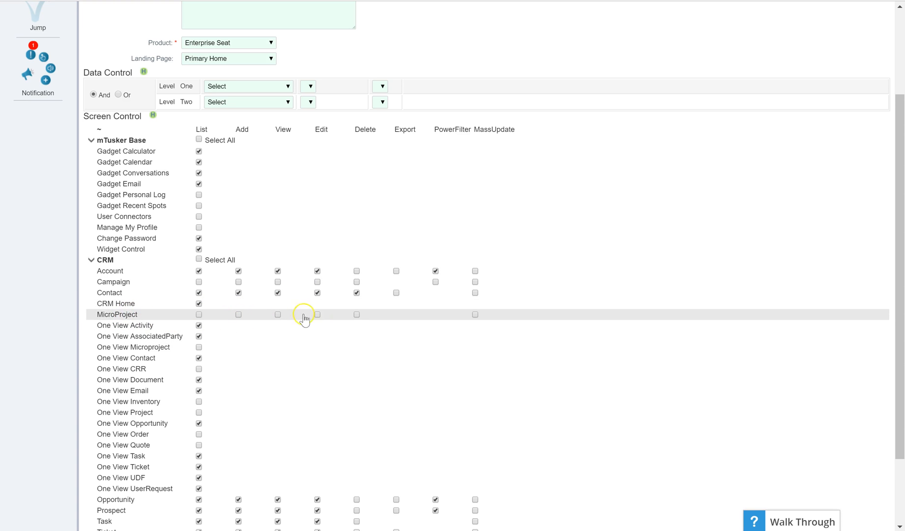
scroll(462, 318, "down", 2)
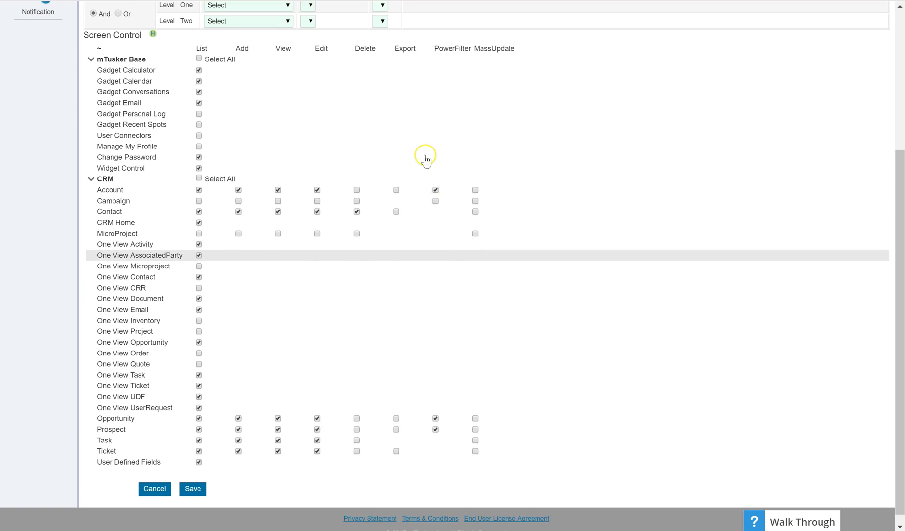
scroll(424, 158, "up", 1)
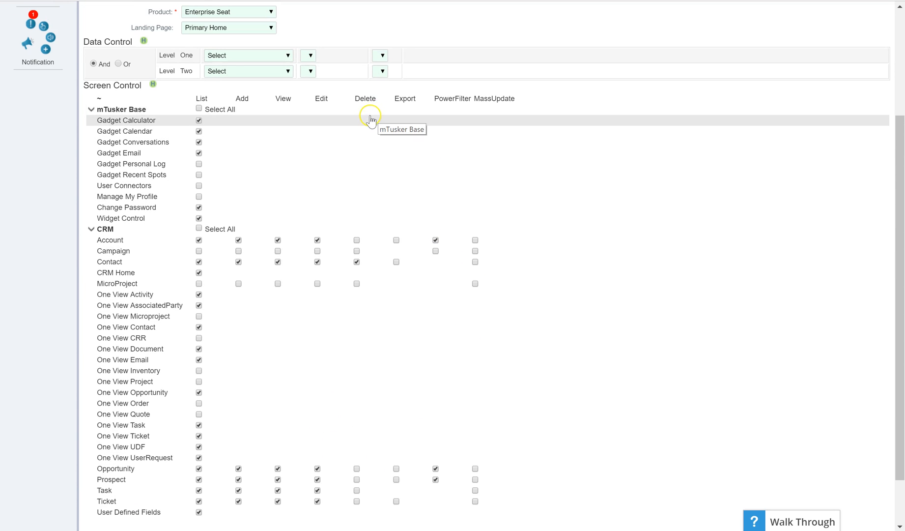
Uncheck Delete on the Contact row and save the CRM Limited group.
left_click(356, 261)
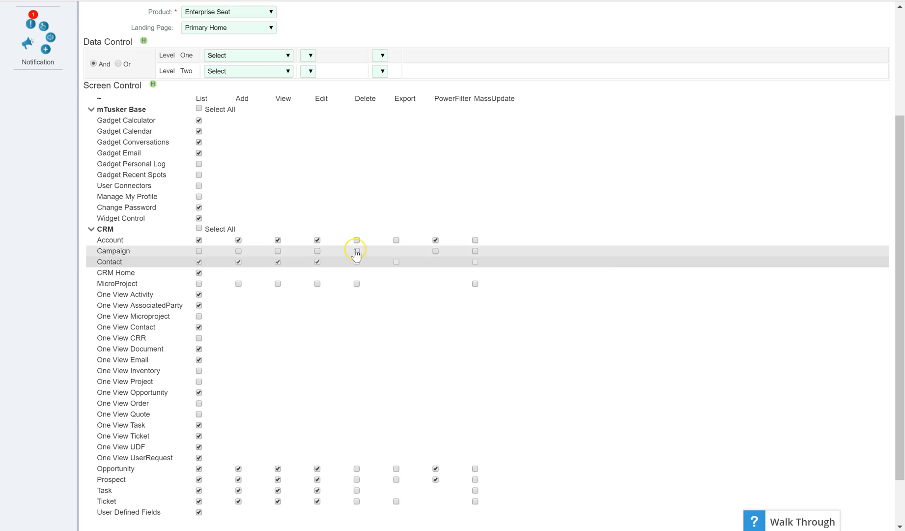
scroll(480, 208, "up", 1)
scroll(480, 208, "up", 3)
scroll(469, 213, "down", 5)
left_click(188, 479)
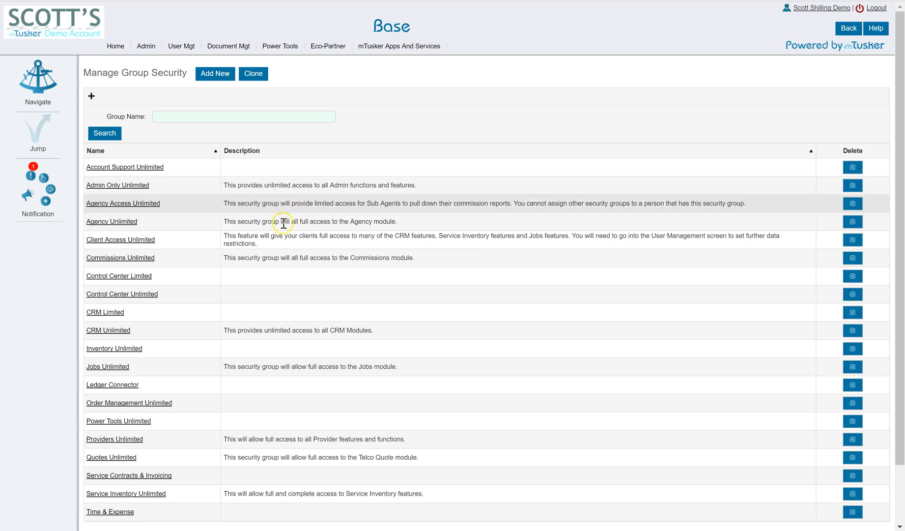
Open Control Center Limited and review its mTusker Base Screen Control permissions.
scroll(191, 291, "down", 2)
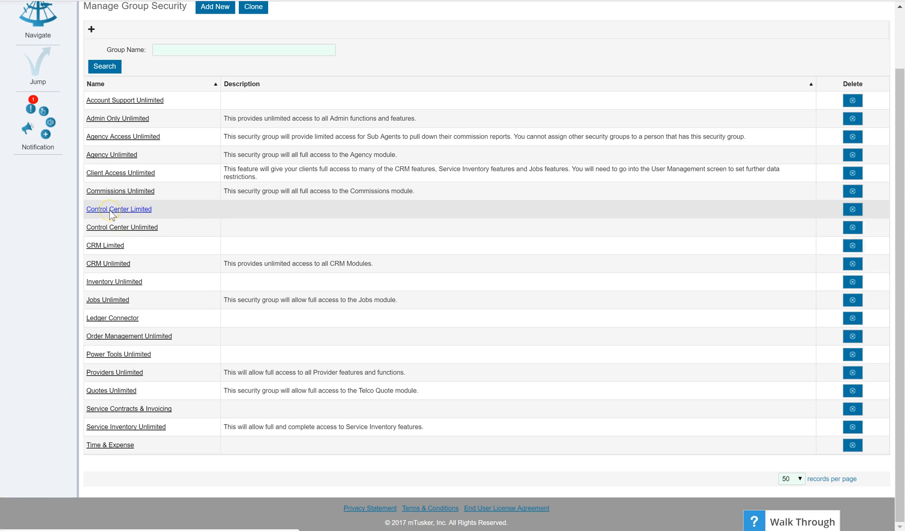
left_click(426, 210)
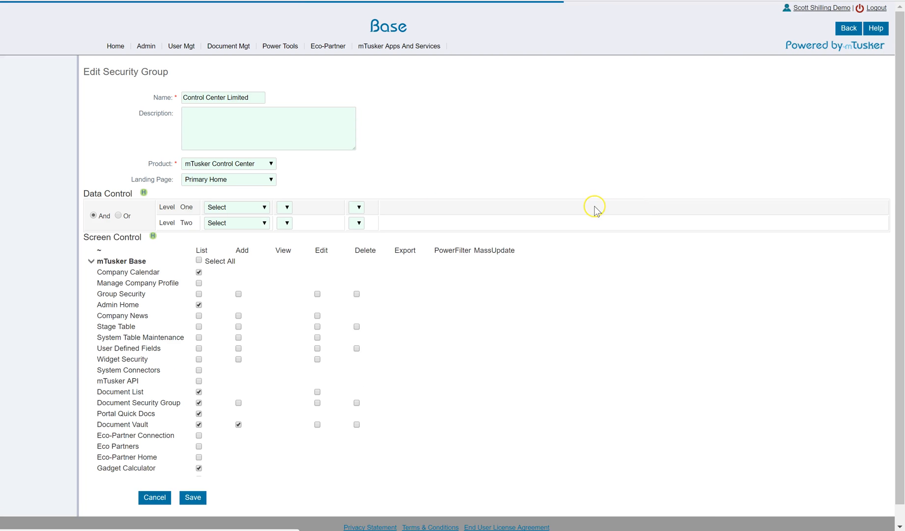
scroll(423, 244, "down", 3)
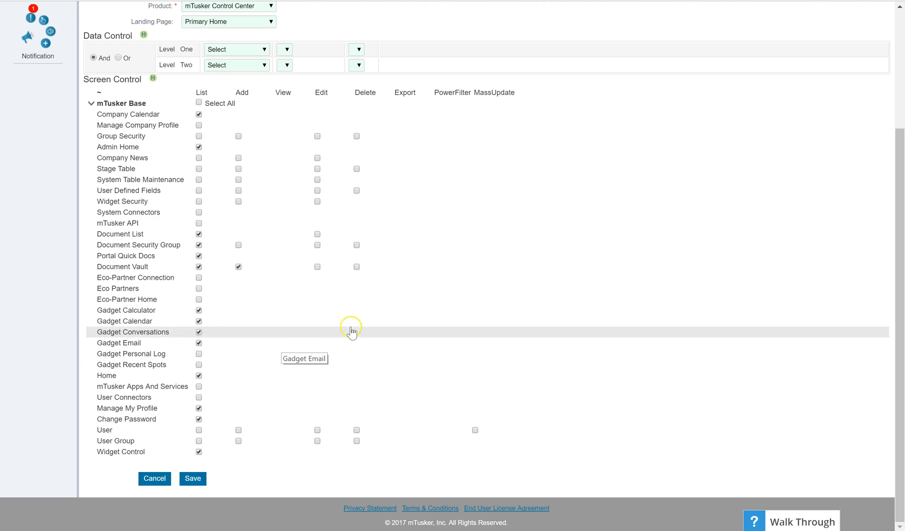
scroll(376, 308, "up", 3)
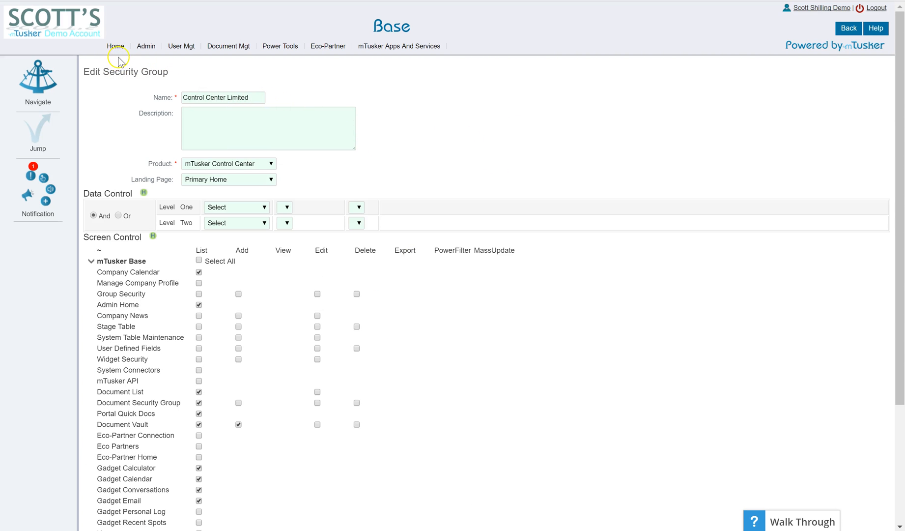
mouse_move(141, 51)
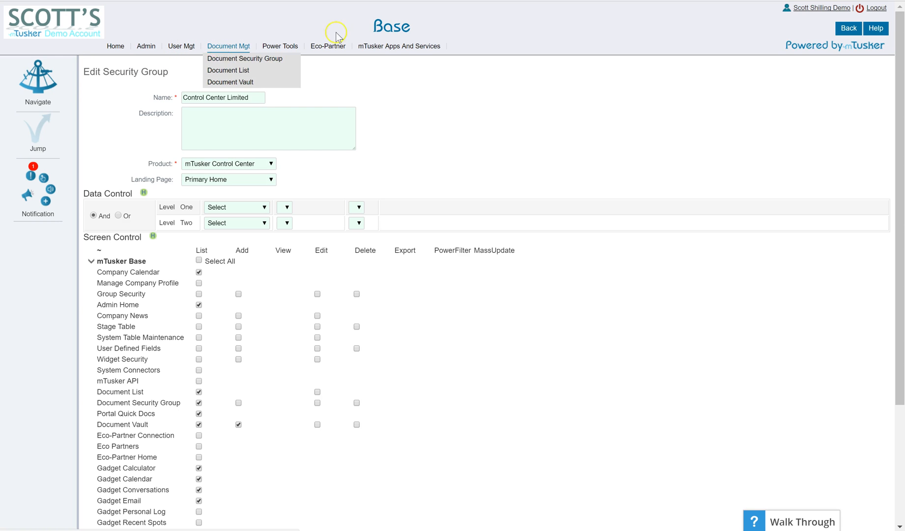
mouse_move(265, 55)
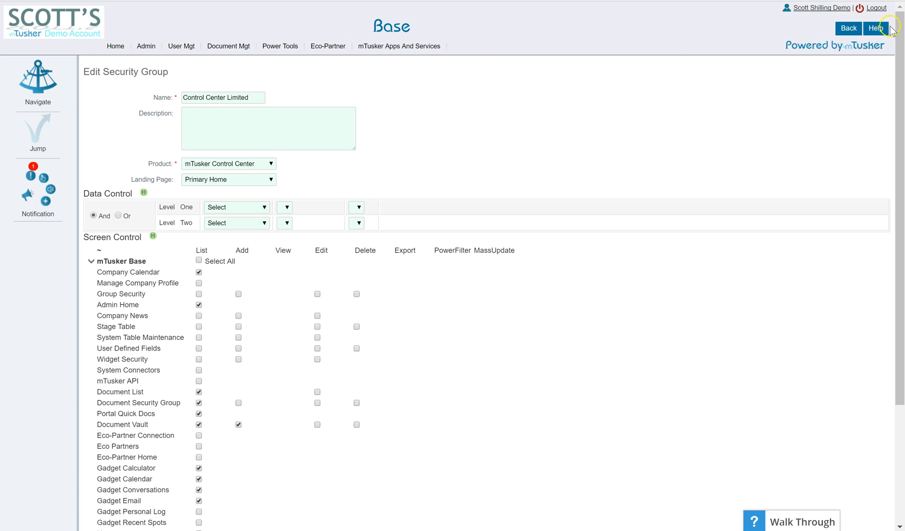
Return from the group editor to User Mgt > User List and open the base user's Module List.
left_click(849, 28)
scroll(425, 101, "down", 2)
scroll(275, 93, "up", 2)
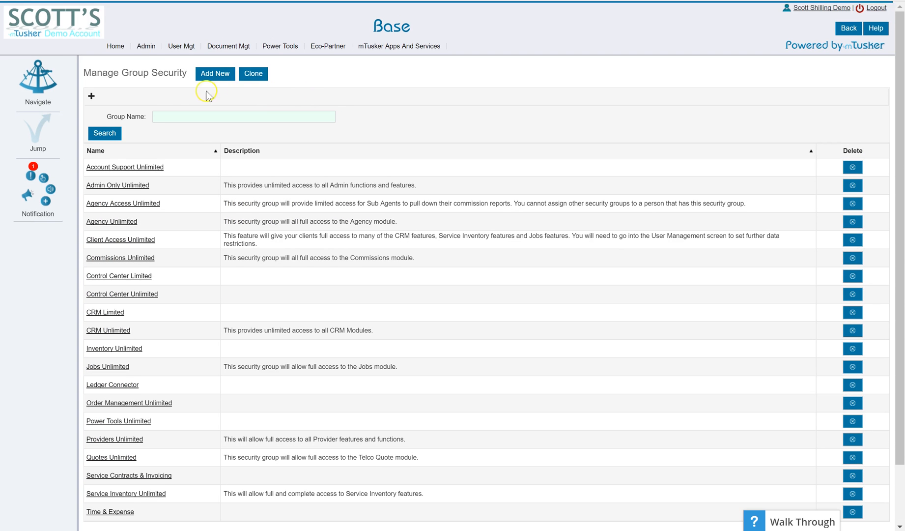
mouse_move(179, 46)
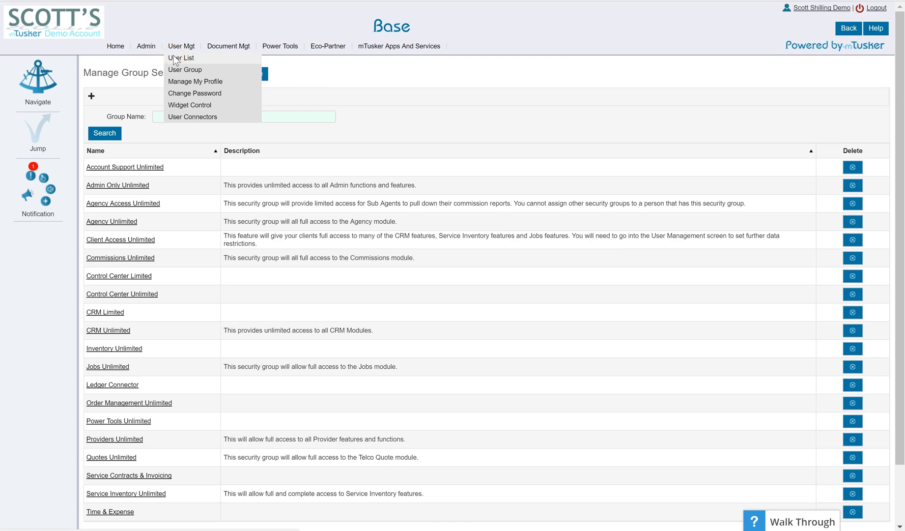
left_click(176, 58)
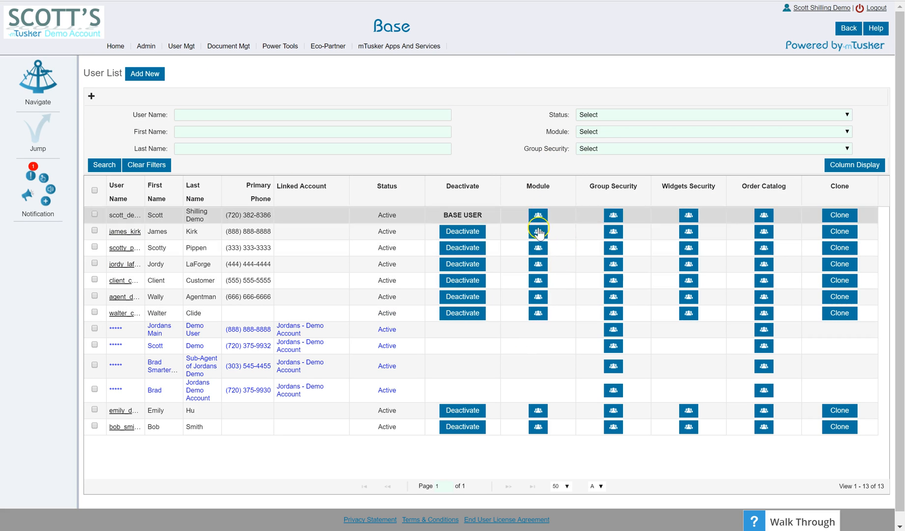
scroll(547, 333, "down", 1)
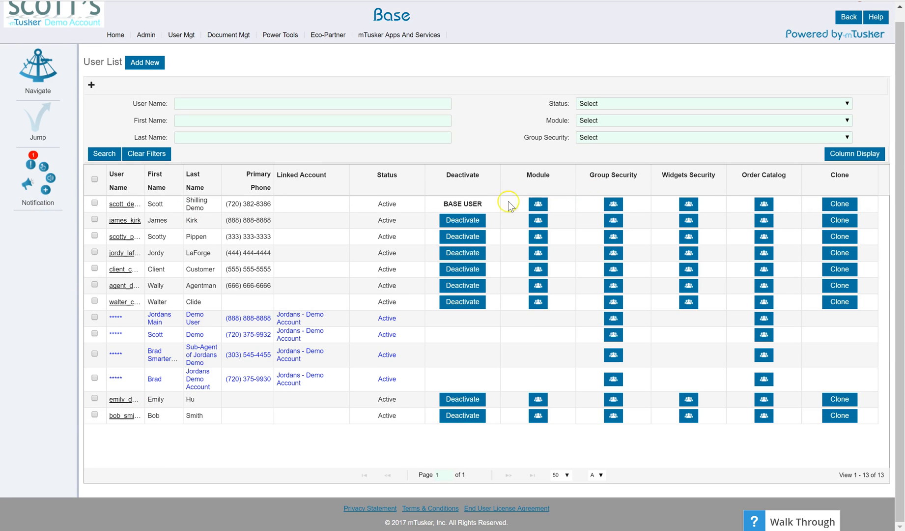
left_click(540, 203)
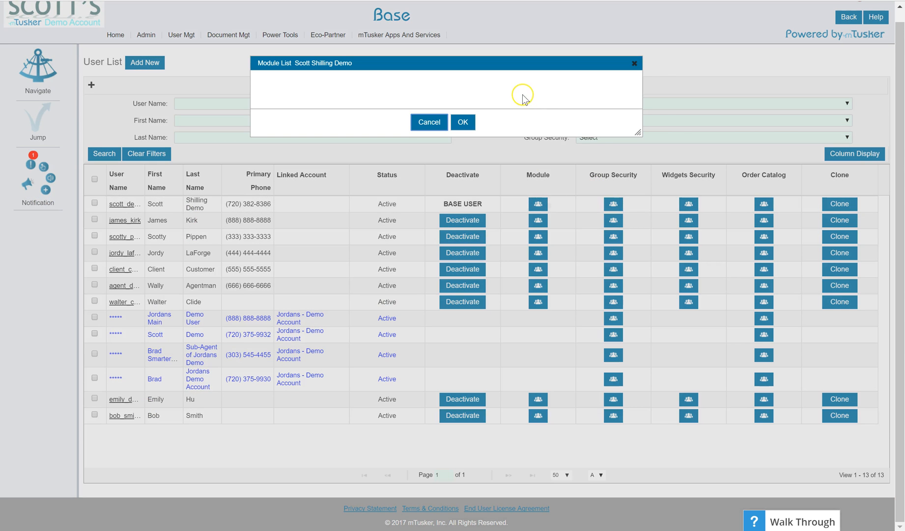
Review the base user's Module List and Group List, cancelling both unchanged.
scroll(520, 118, "down", 3)
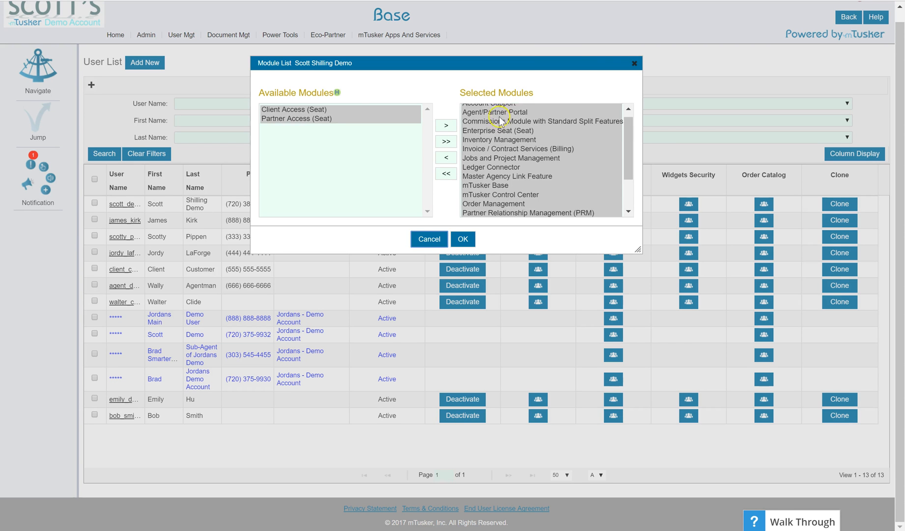
scroll(475, 195, "up", 3)
left_click(427, 238)
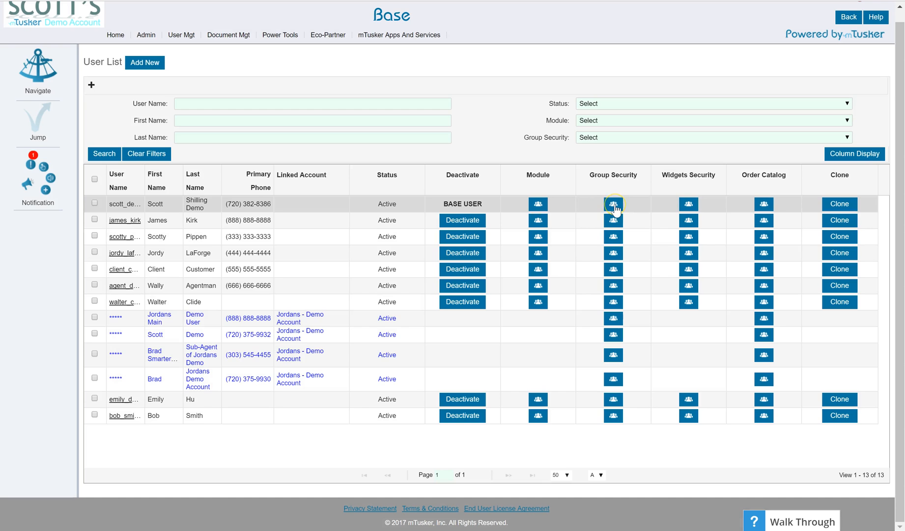
left_click(614, 205)
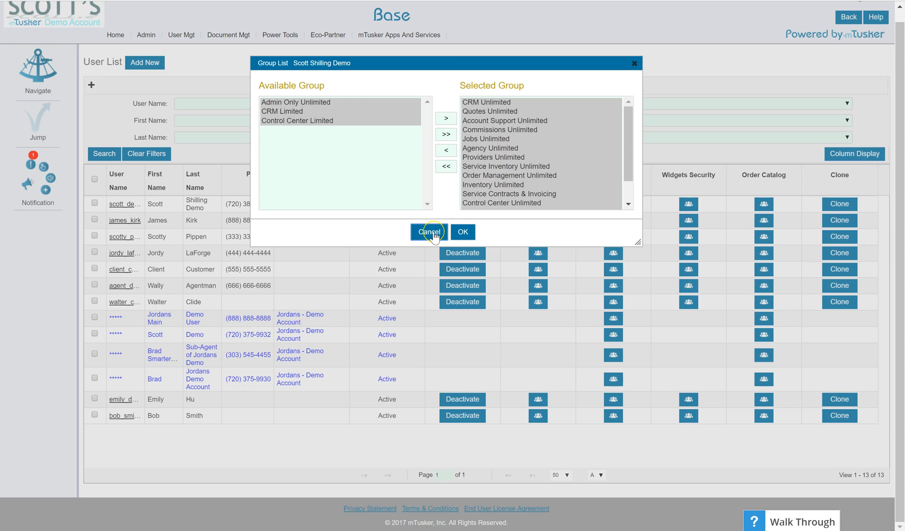
left_click(434, 234)
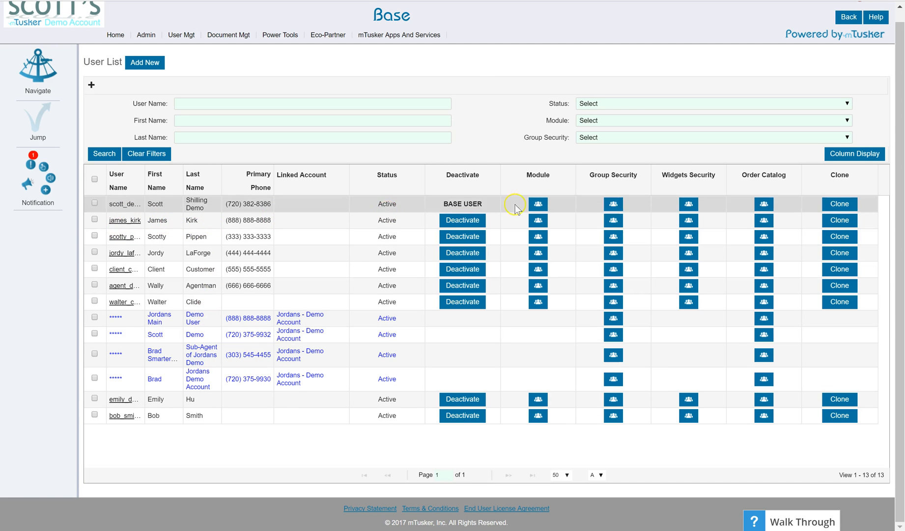
Open the second user's Module List and remove Power Tools and Quotes.
left_click(537, 221)
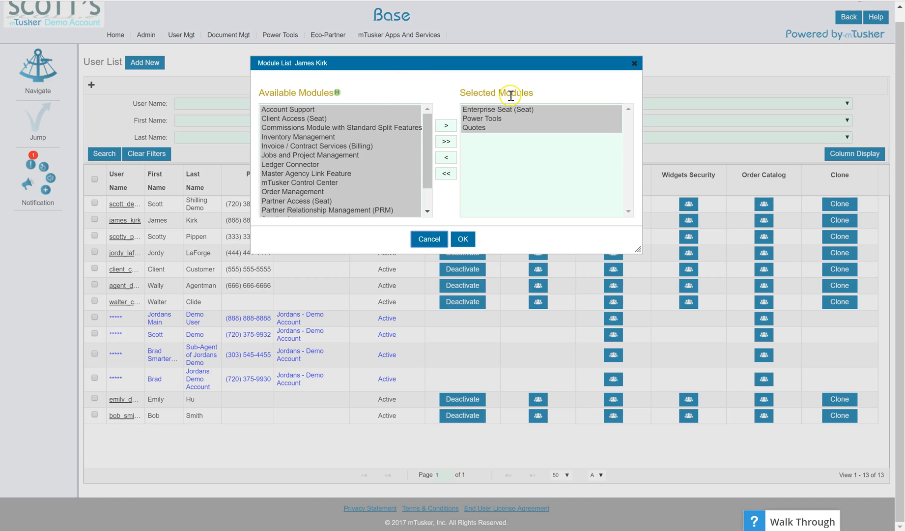
left_click(484, 120)
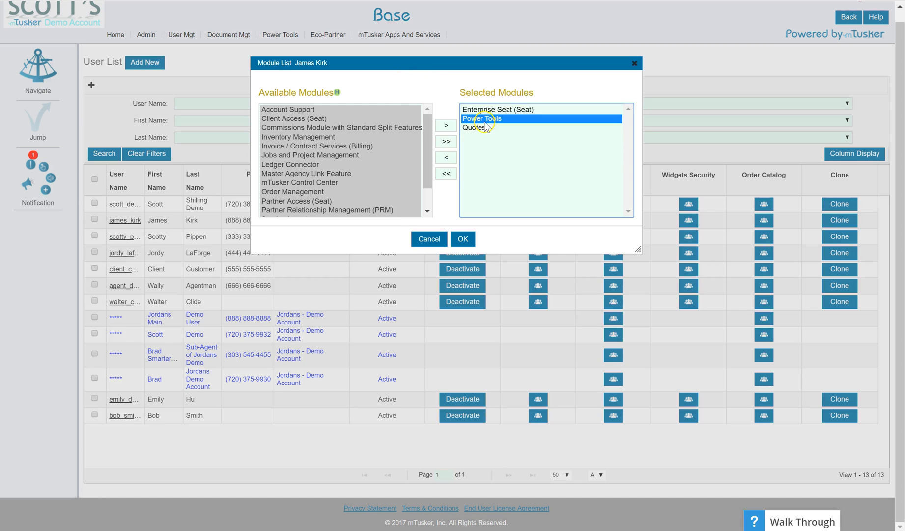
left_click(446, 157)
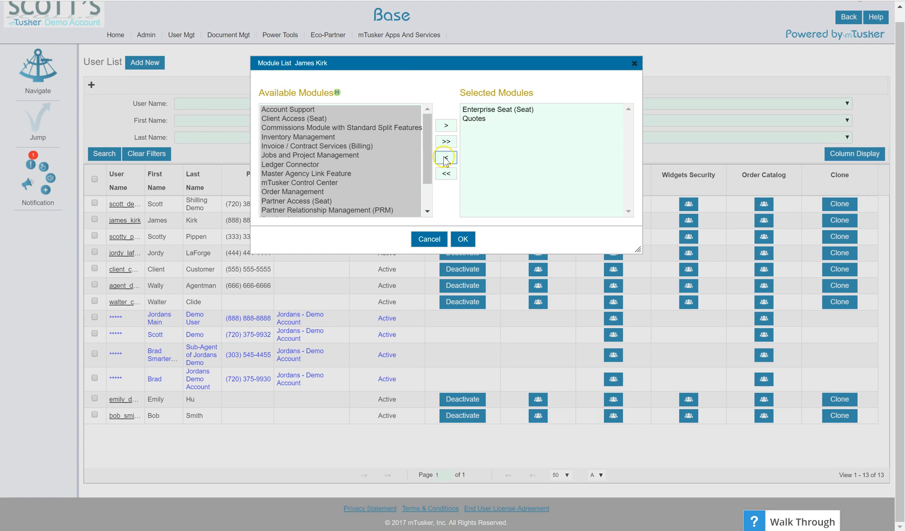
left_click(480, 120)
left_click(448, 160)
scroll(301, 207, "down", 2)
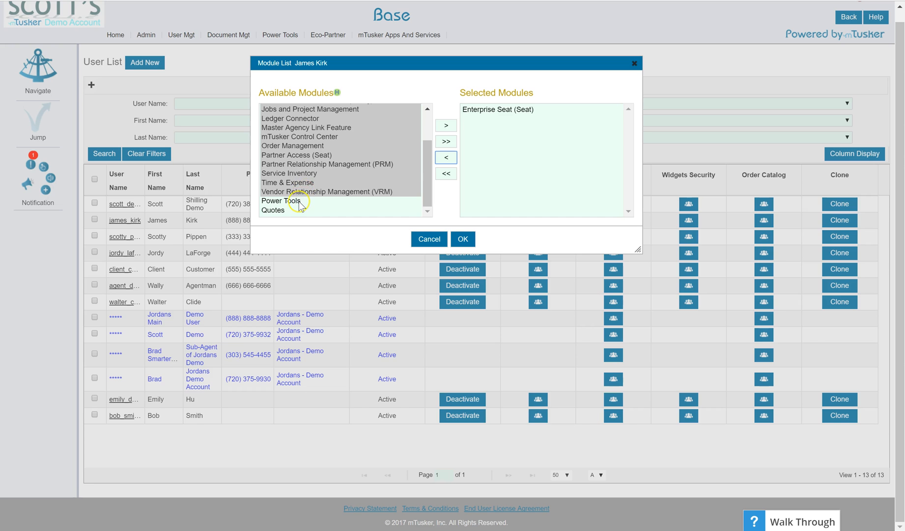
scroll(300, 206, "up", 2)
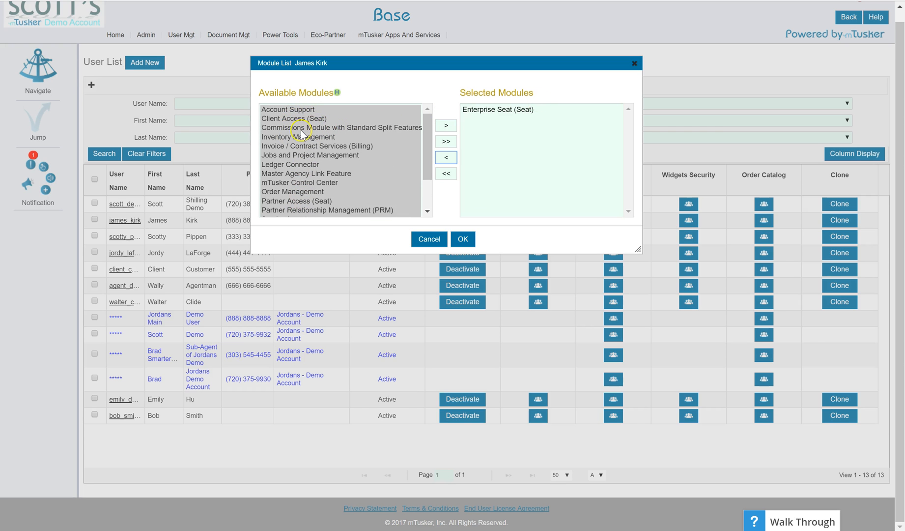
scroll(301, 144, "down", 2)
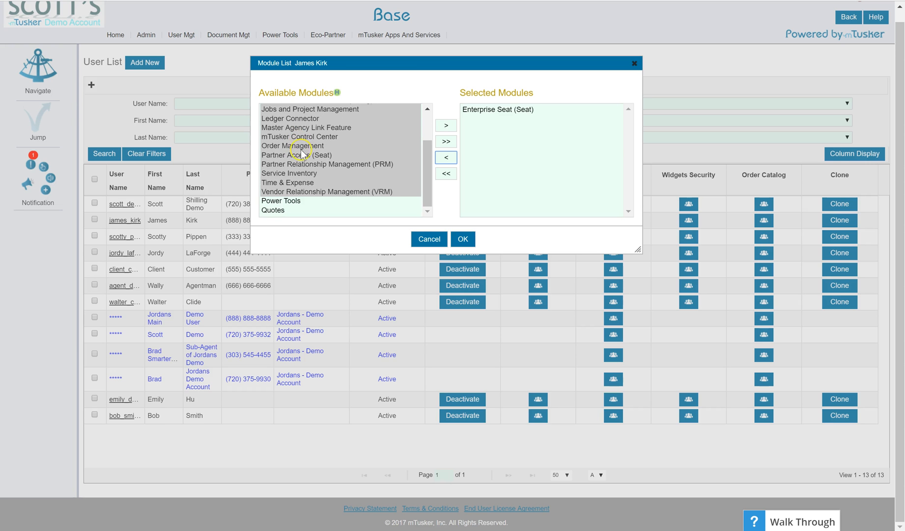
Add Quotes and Power Tools back to the second user's selected modules.
left_click(270, 210)
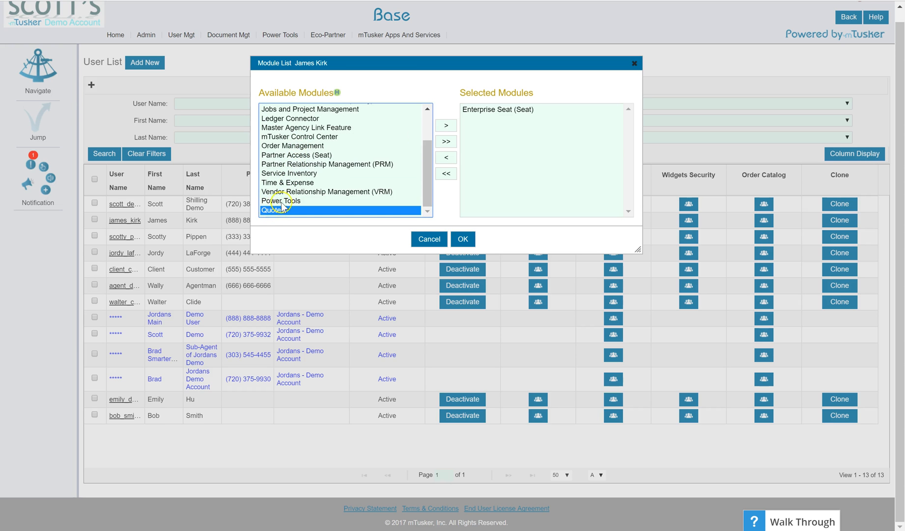
left_click(445, 126)
left_click(301, 212)
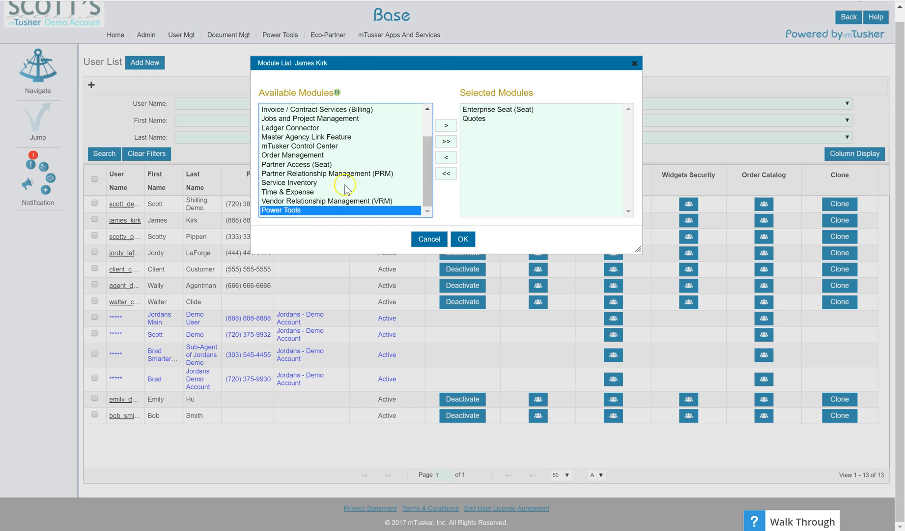
left_click(453, 126)
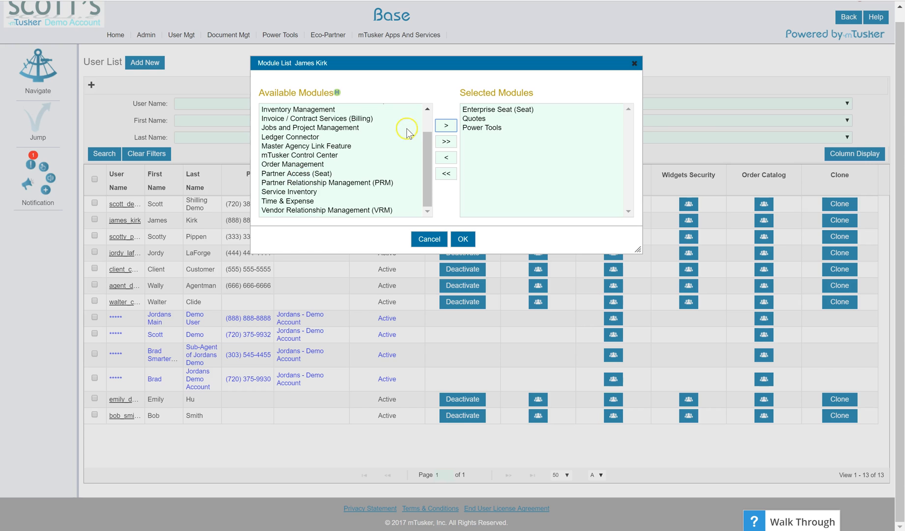
scroll(350, 136, "up", 2)
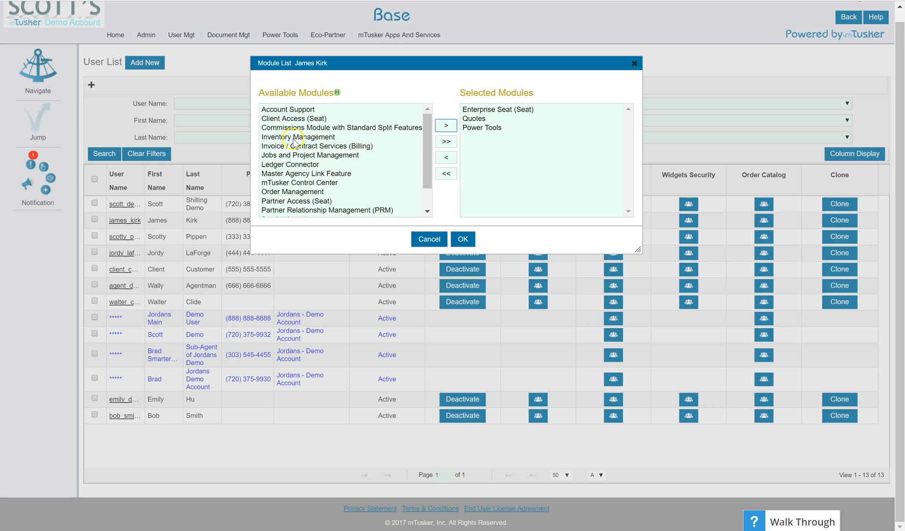
scroll(299, 129, "down", 2)
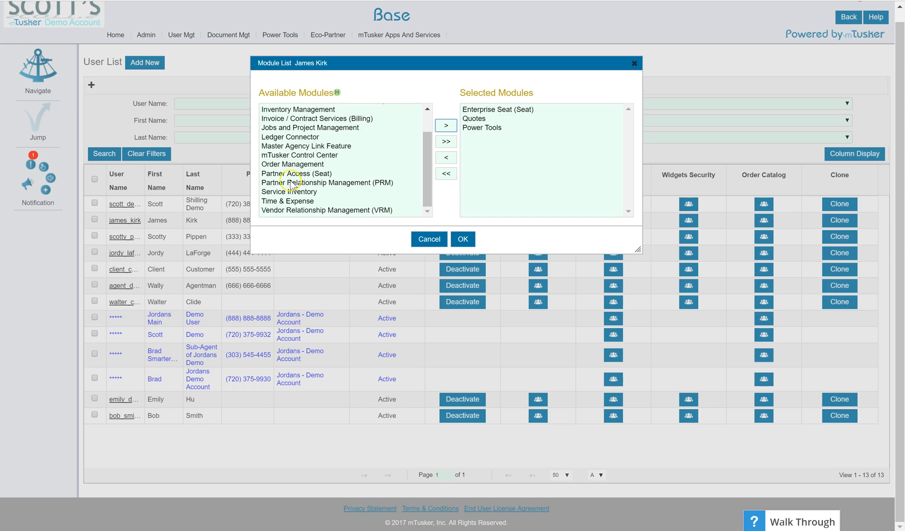
Add mTusker Control Center, save, and accept the module purchase confirmation.
left_click(293, 156)
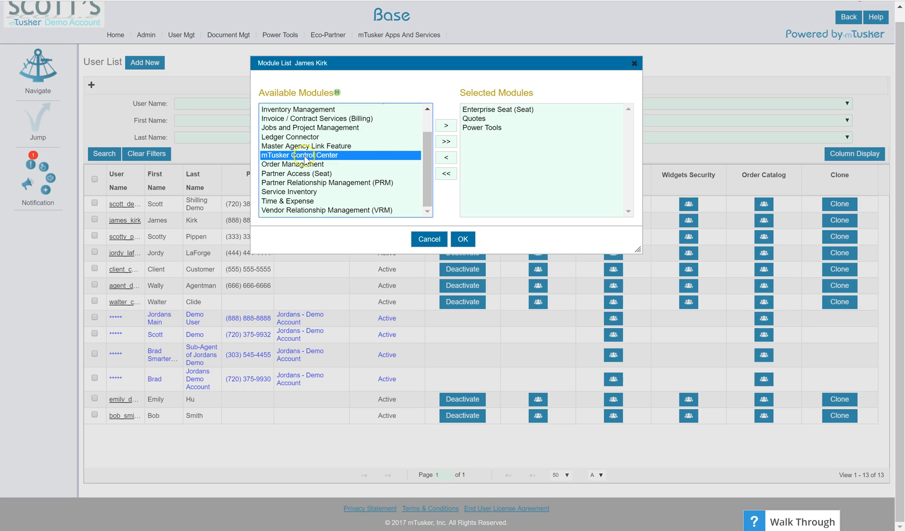
left_click(447, 126)
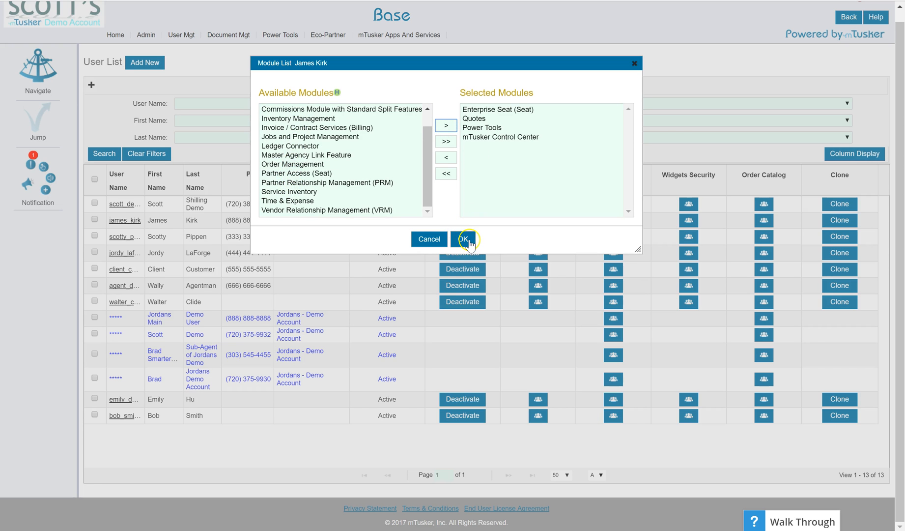
left_click(463, 239)
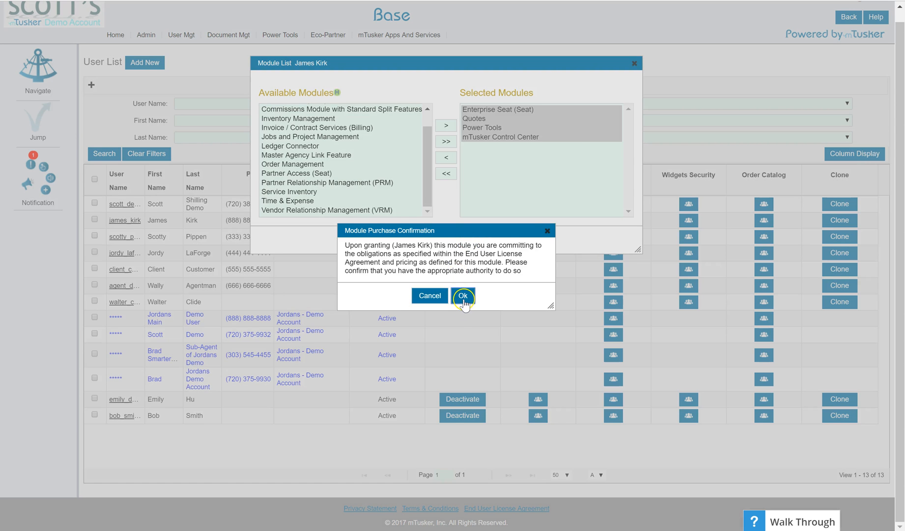
left_click(462, 297)
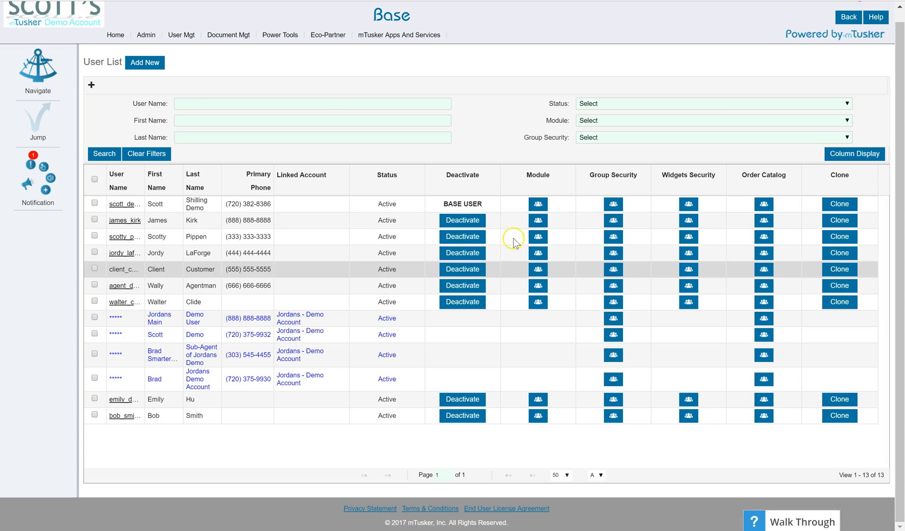
Give the second user CRM Limited, Control Center Limited, Power Tools Unlimited and Quotes Unlimited groups, then save.
left_click(614, 220)
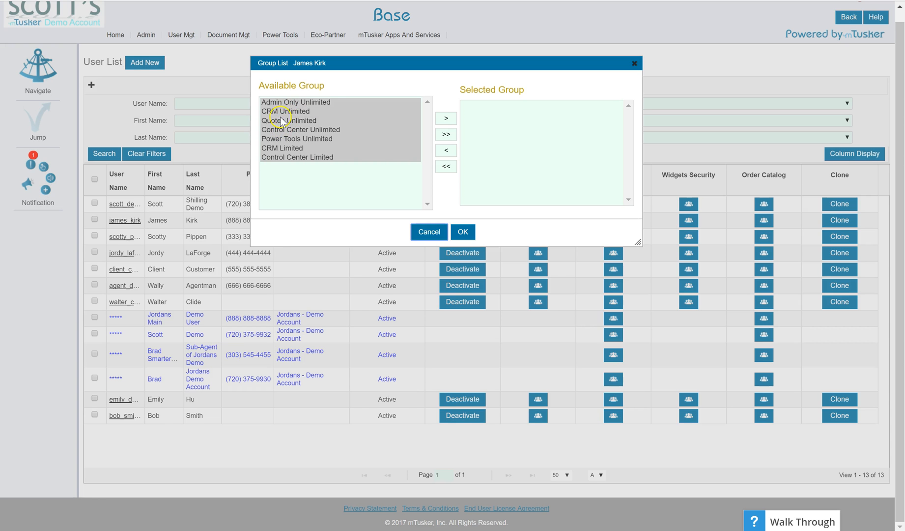
left_click(281, 148)
left_click(445, 118)
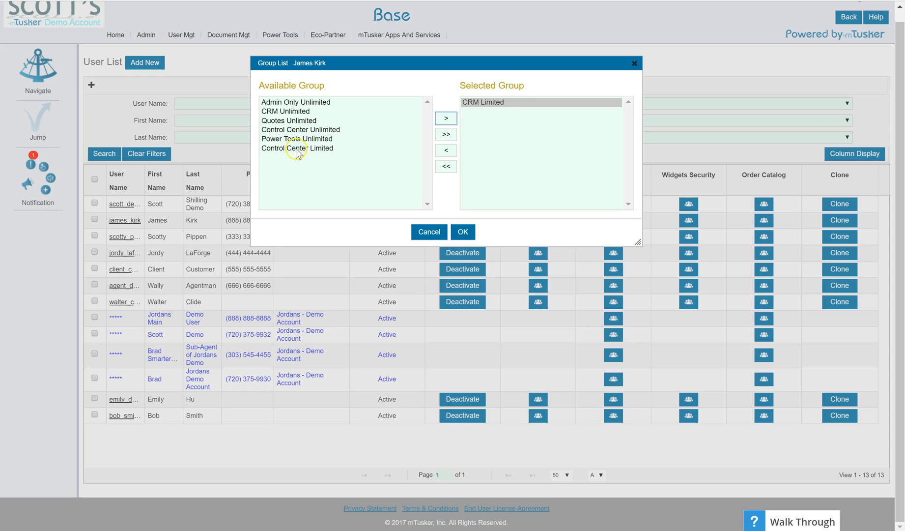
left_click(297, 149)
left_click(446, 118)
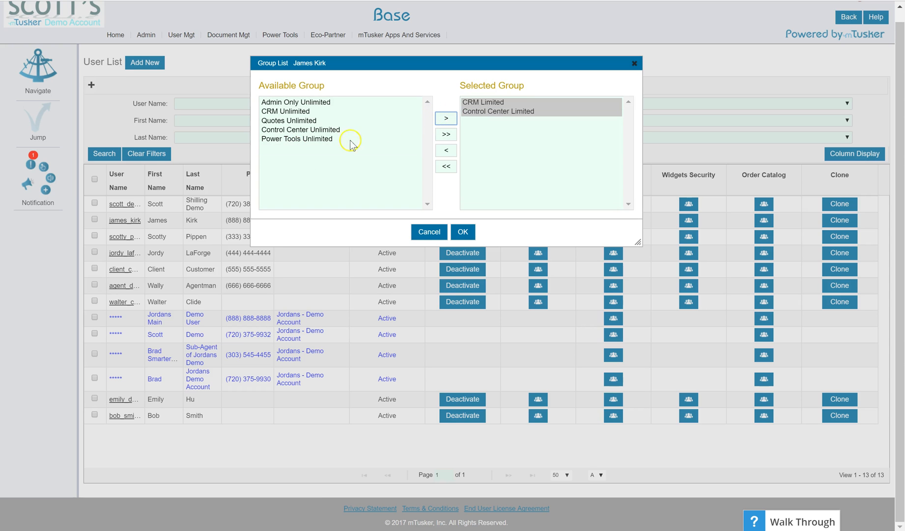
left_click(317, 139)
left_click(446, 118)
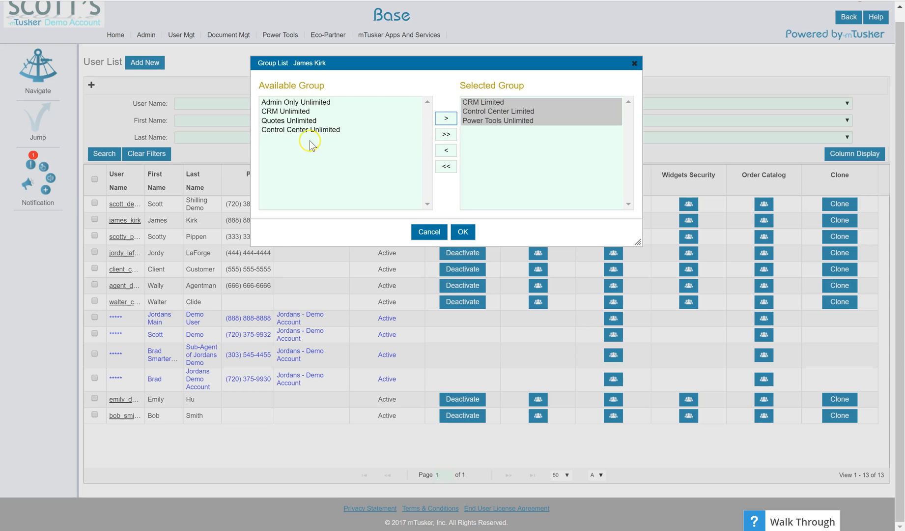
left_click(298, 123)
left_click(446, 118)
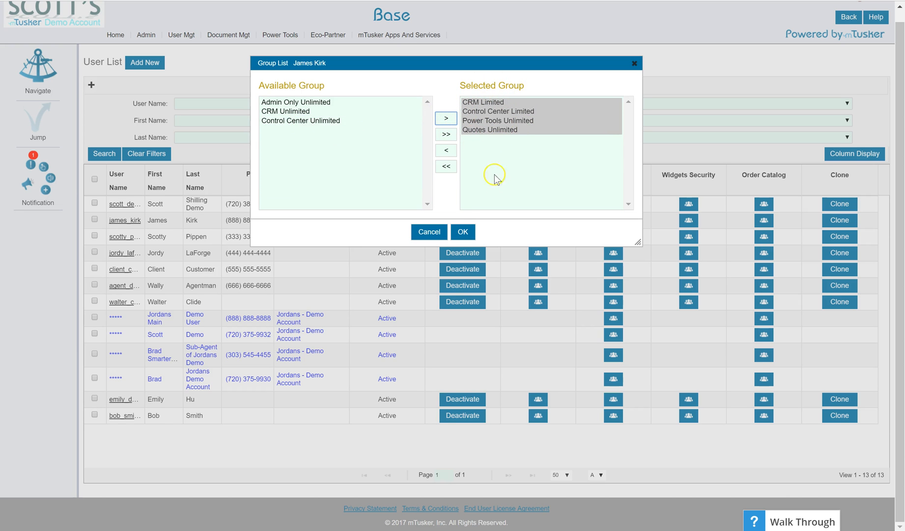
left_click(466, 233)
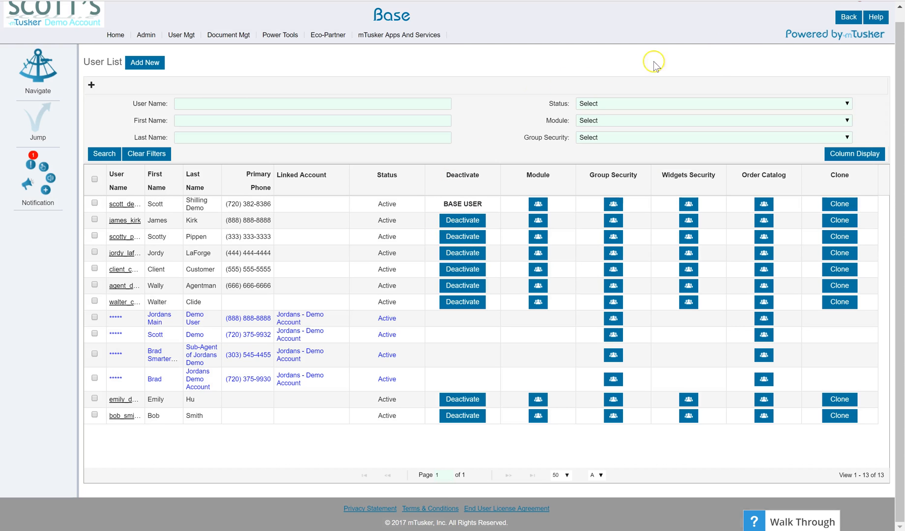
scroll(836, 28, "up", 1)
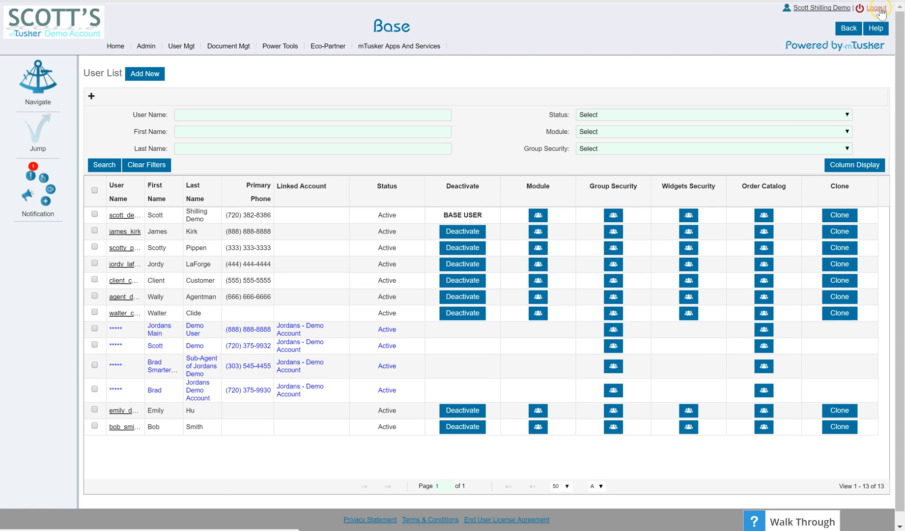
Log out and sign in as the newly configured user, picking their name from the suggestions.
left_click(877, 9)
left_click_drag(466, 206, 343, 227)
type("james")
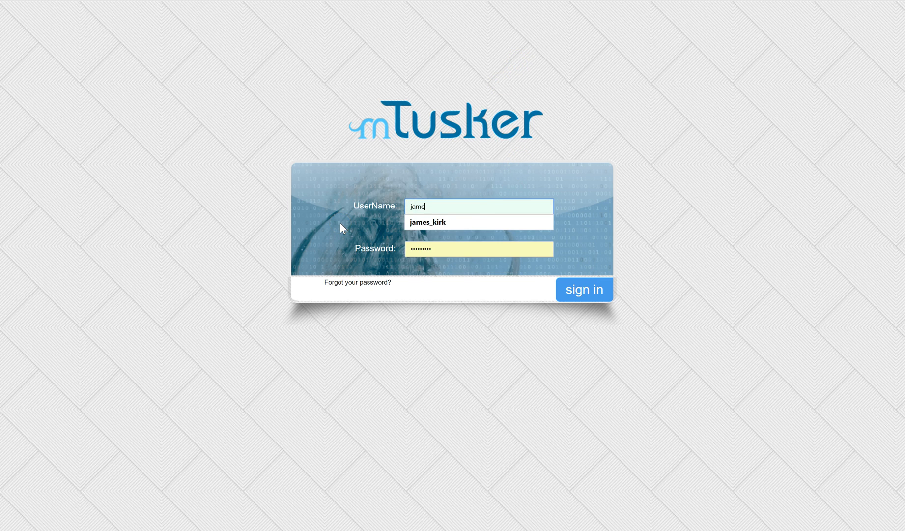
left_click(444, 224)
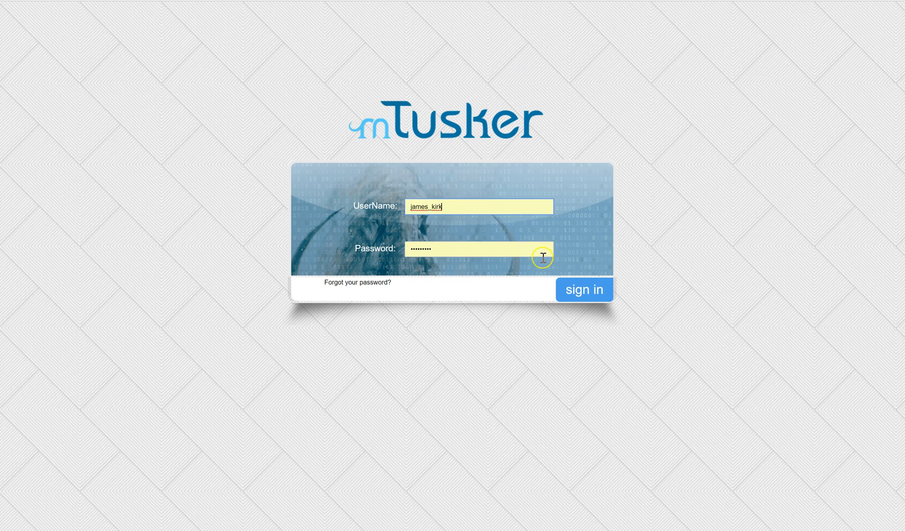
left_click(582, 294)
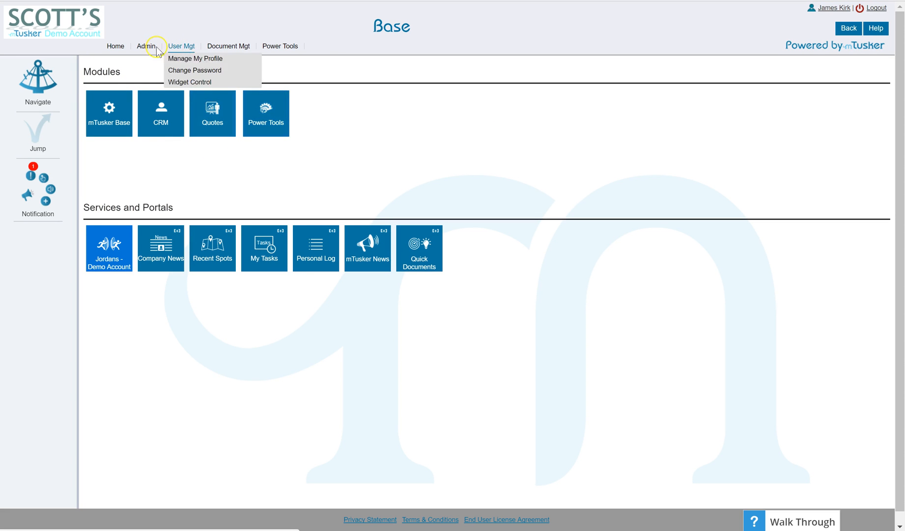
Review the top menus, then list the CRM areas from the CRM tile's ... menu.
mouse_move(151, 48)
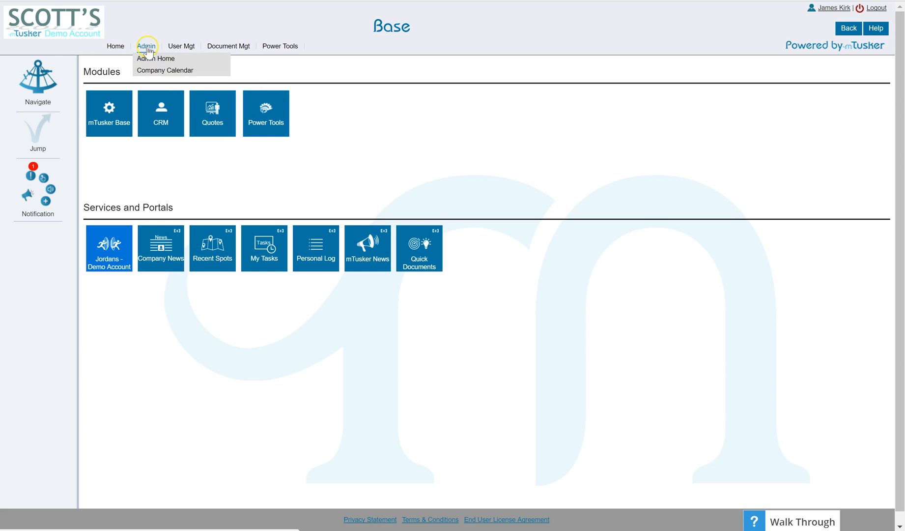
mouse_move(181, 50)
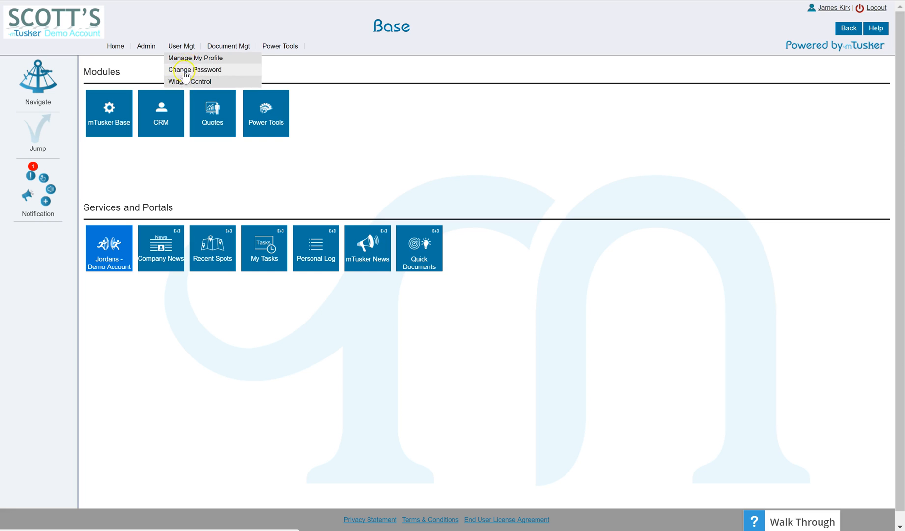
mouse_move(212, 50)
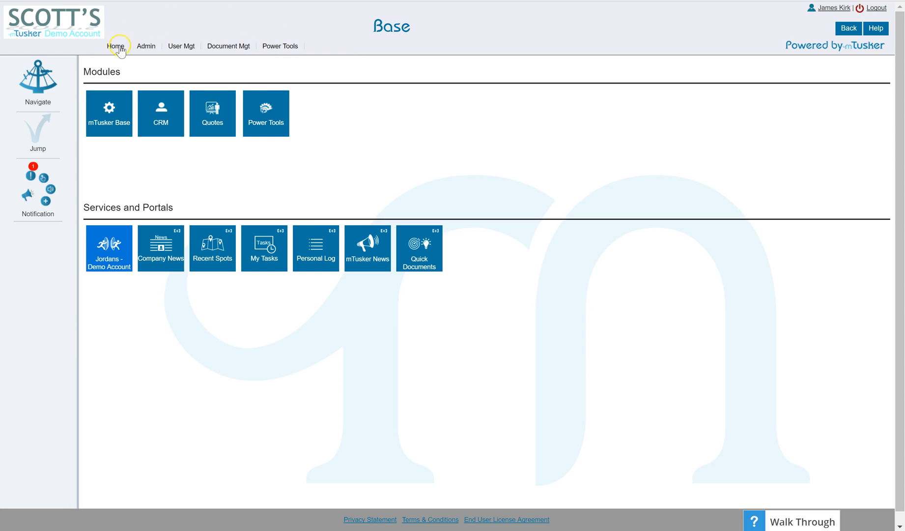
left_click(147, 46)
left_click(177, 98)
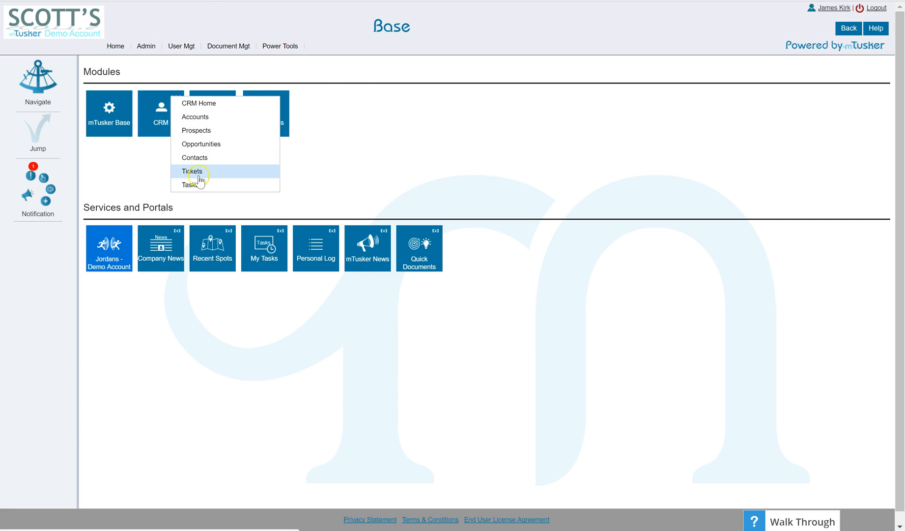
Go to CRM Accounts and open the Dryall Marine Corp. (AC1084) account record.
left_click(196, 117)
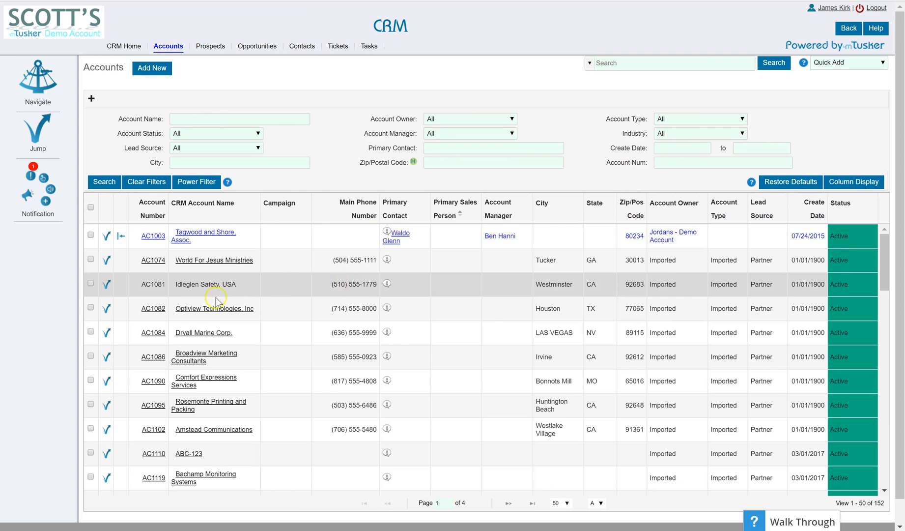
left_click(203, 331)
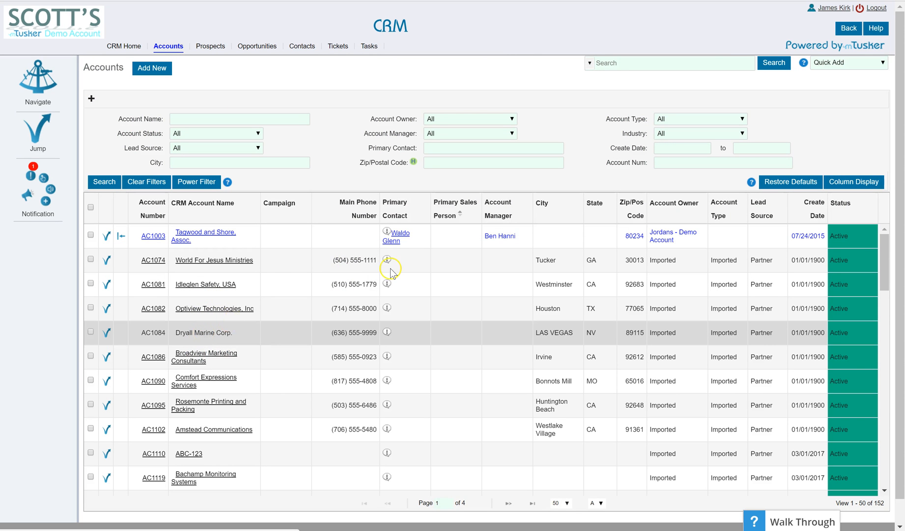